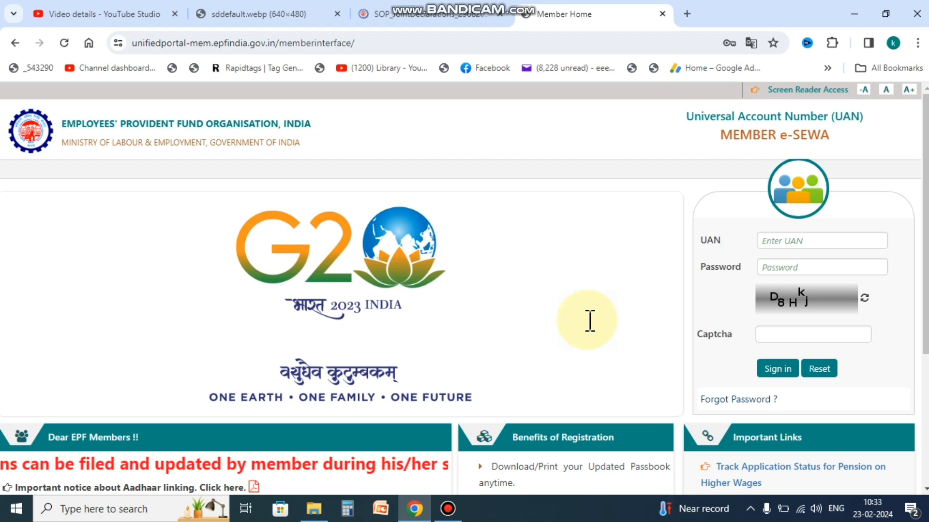
# Step: Switch to the SOP_JointDeclarations PDF tab showing the Annexure-II Joint Declaration Form
pyautogui.hotkey('ctrl', 'shift', 'Tab')
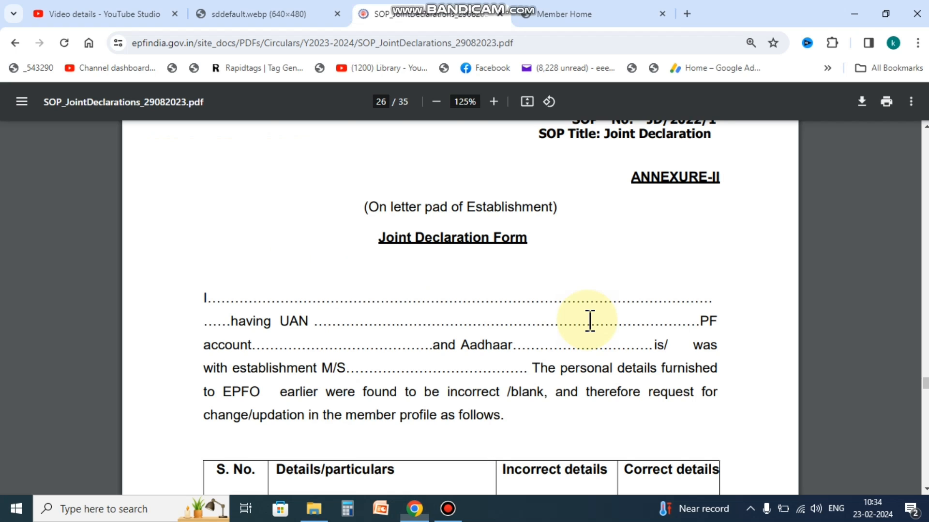
pyautogui.scroll(-4, 380, 331)
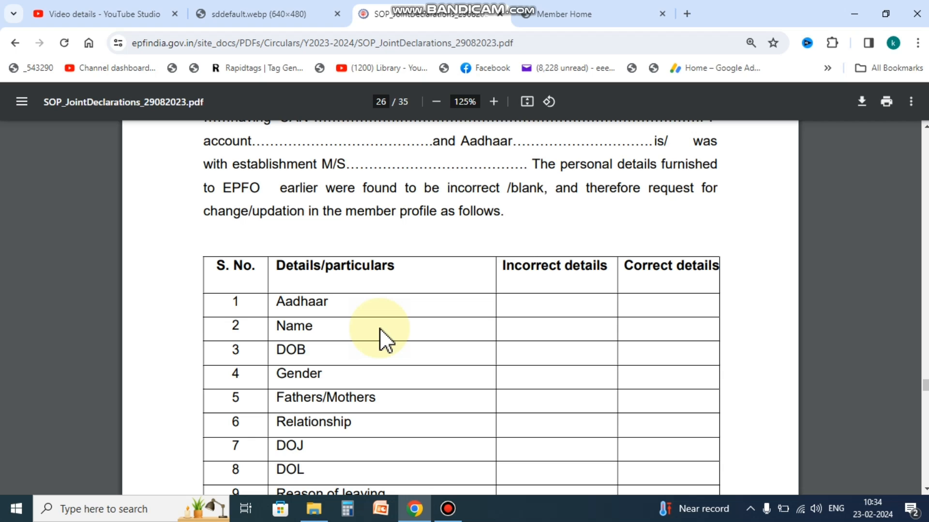
pyautogui.scroll(-3, 379, 329)
pyautogui.scroll(3, 608, 336)
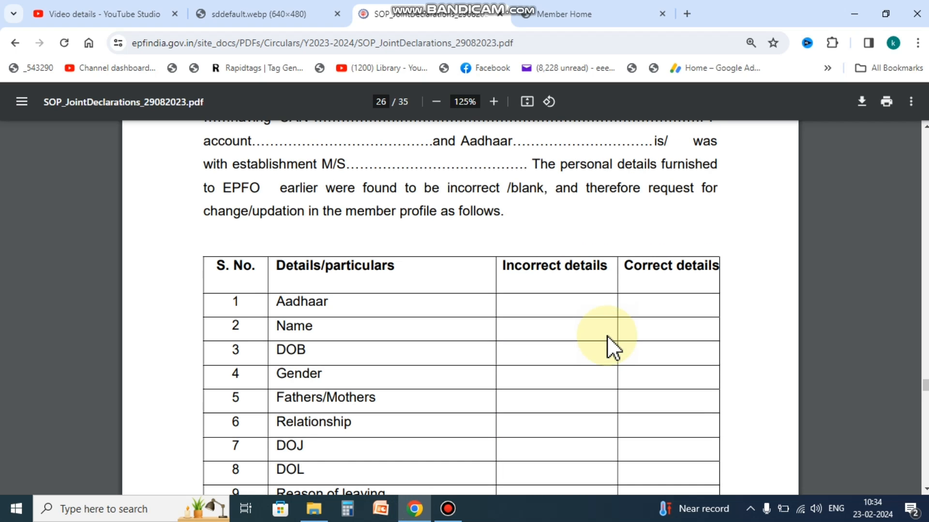
pyautogui.scroll(2, 607, 335)
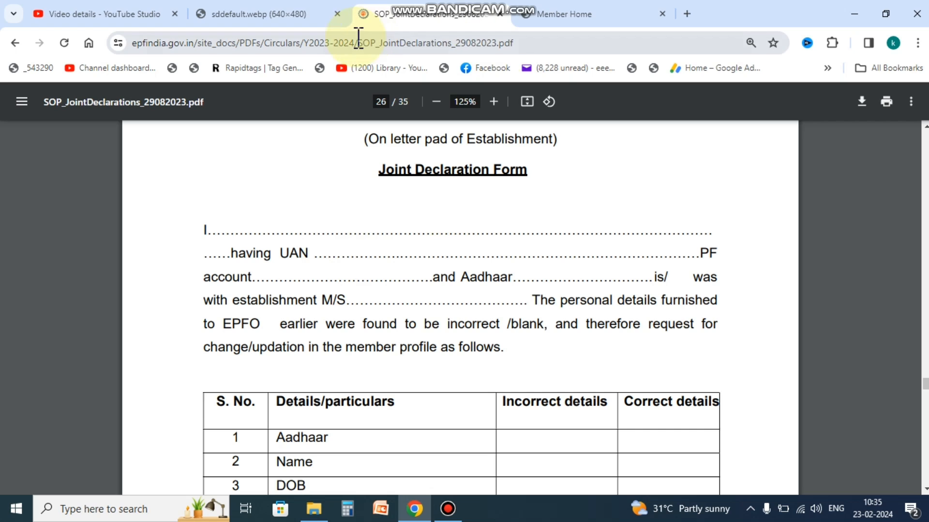
pyautogui.click(277, 10)
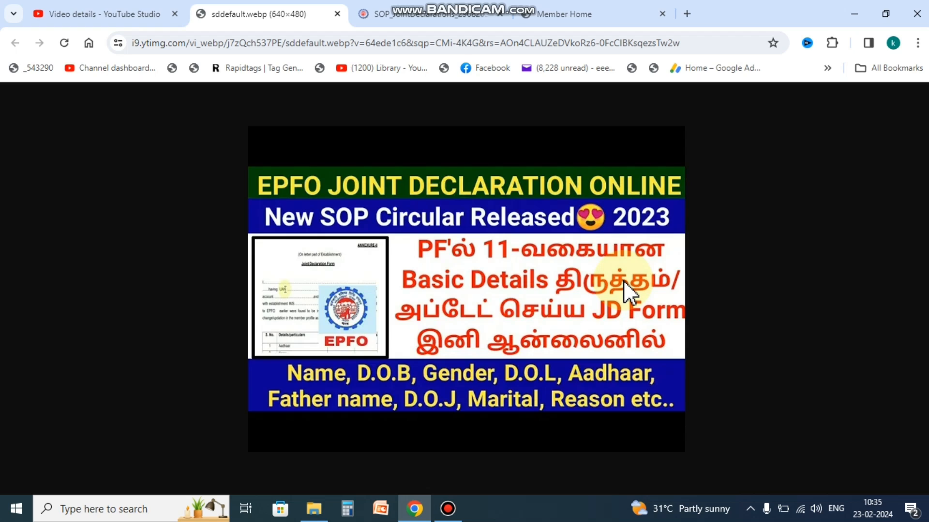
pyautogui.click(483, 14)
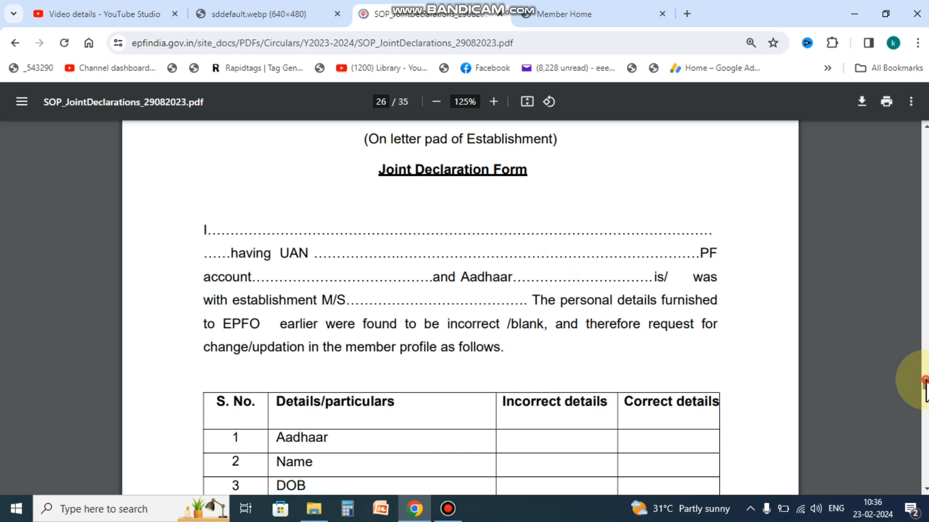
# Step: Move from the top of the SOP PDF through TABLE-2 to section 4.9 on page 8
pyautogui.moveTo(925, 385); pyautogui.dragTo(922, 121)
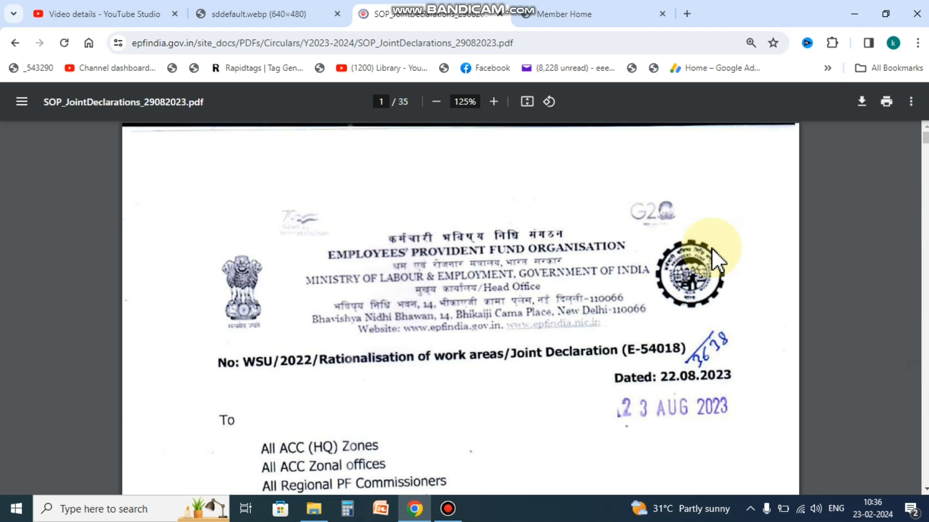
pyautogui.scroll(-5, 610, 375)
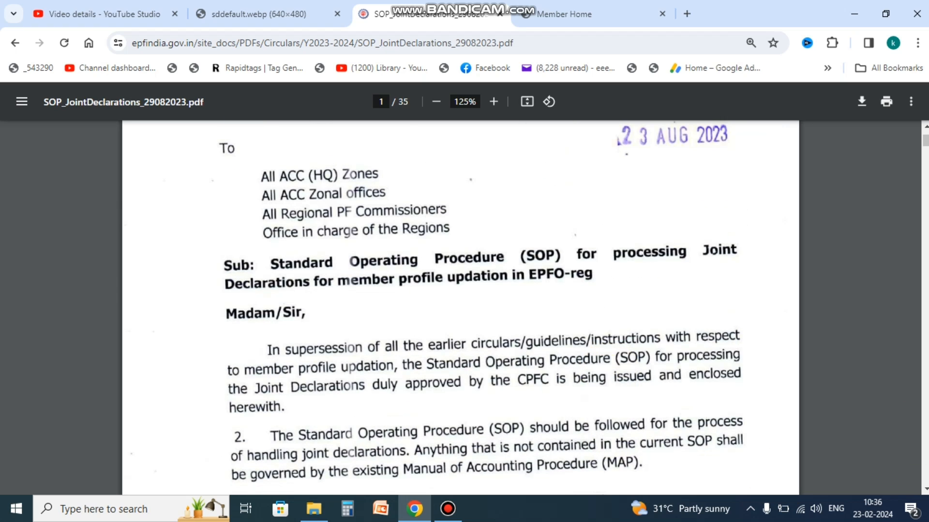
pyautogui.moveTo(924, 144); pyautogui.dragTo(924, 186)
pyautogui.scroll(-7, 614, 336)
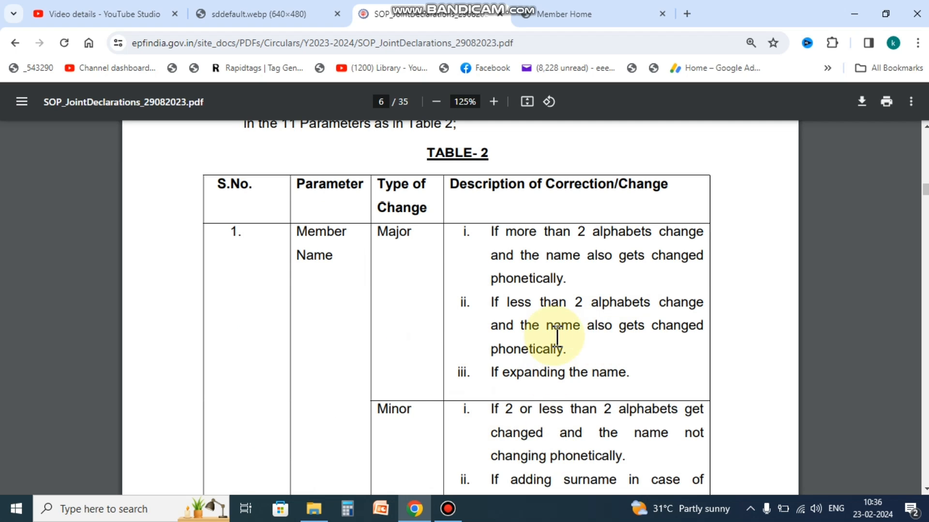
pyautogui.scroll(-15, 557, 337)
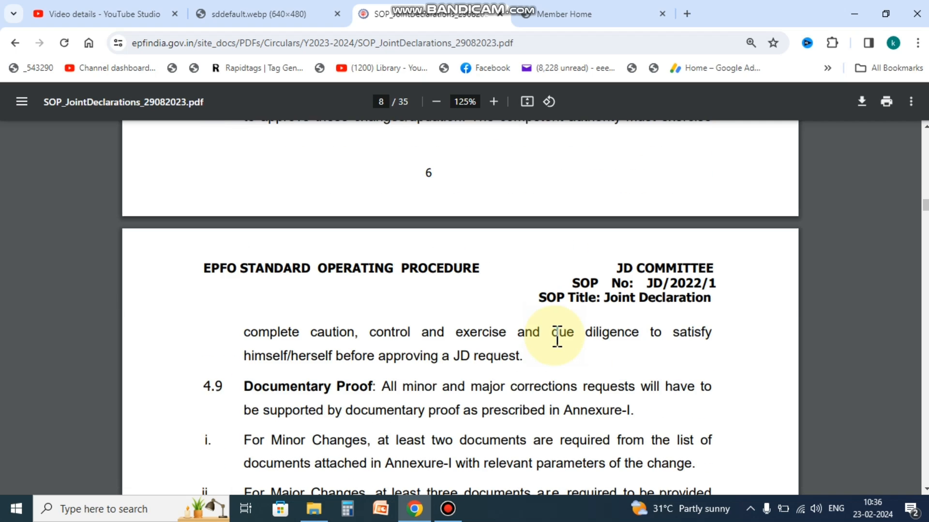
pyautogui.scroll(-3, 557, 337)
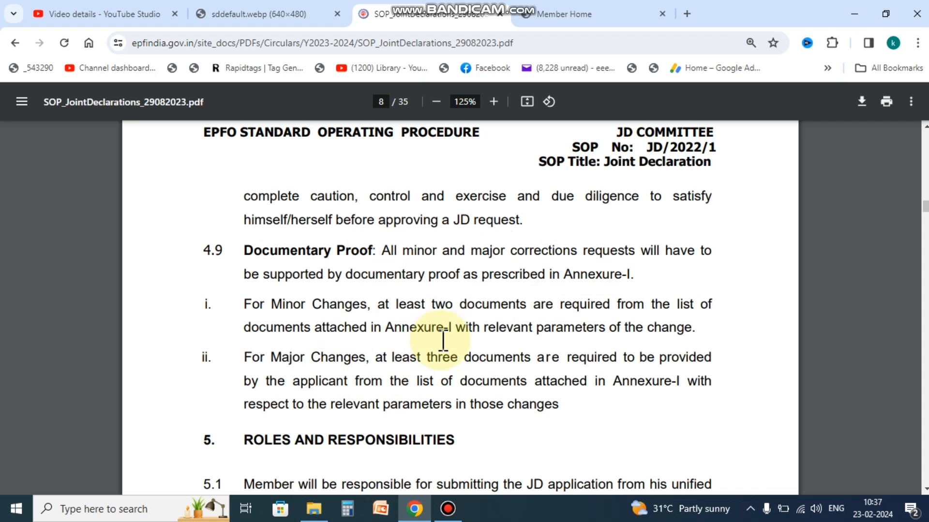
# Step: Scroll back up to TABLE-2 on page 6 of the SOP
pyautogui.scroll(5, 443, 341)
pyautogui.scroll(10, 443, 341)
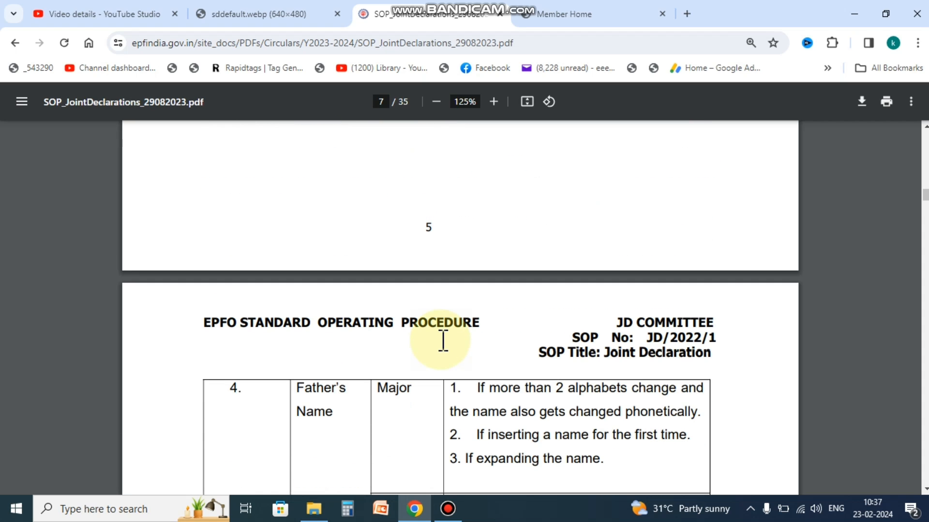
pyautogui.scroll(-4, 443, 341)
pyautogui.scroll(12, 443, 341)
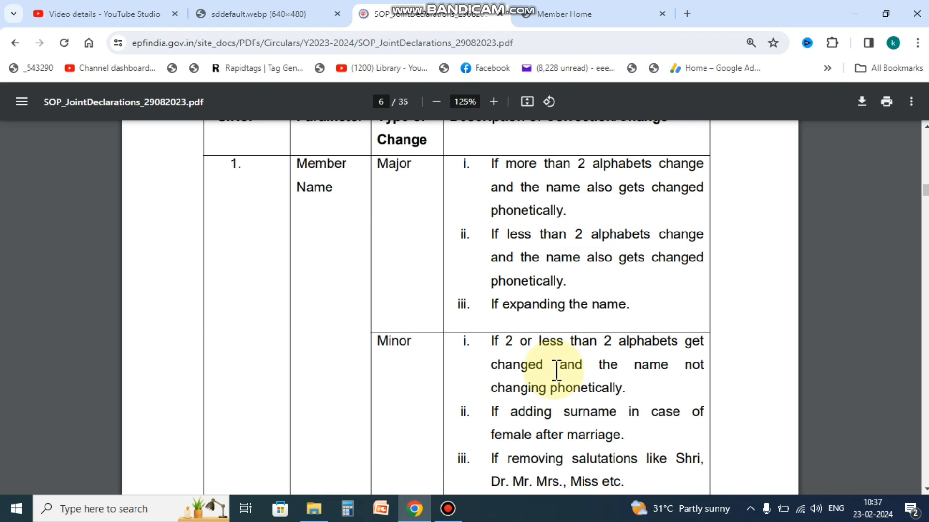
# Step: Scroll through page 7 to the Nationality and Aadhaar rows above section 4.8
pyautogui.scroll(-2, 556, 370)
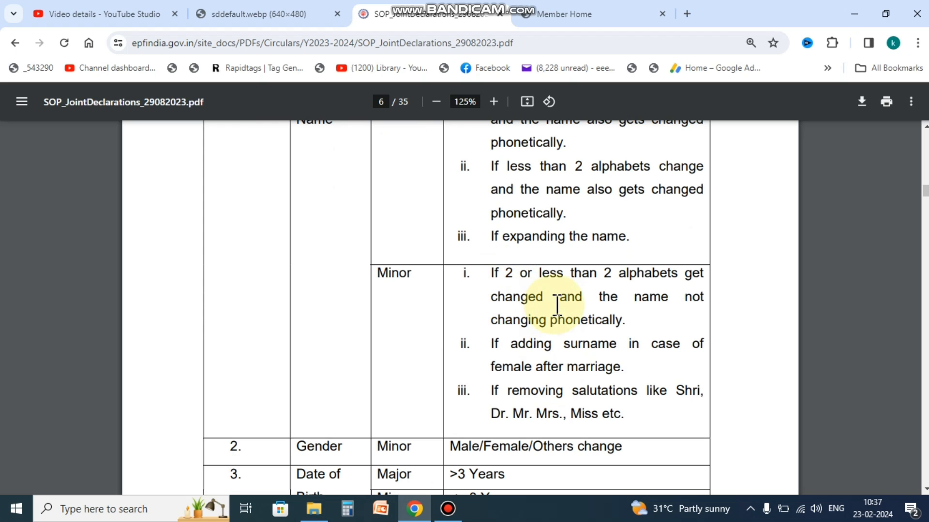
pyautogui.scroll(-2, 557, 305)
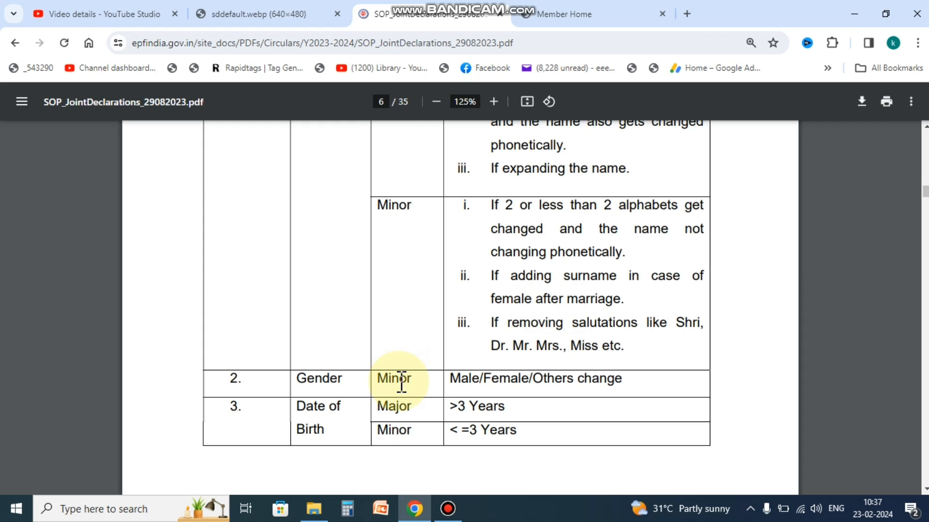
pyautogui.scroll(-2, 404, 326)
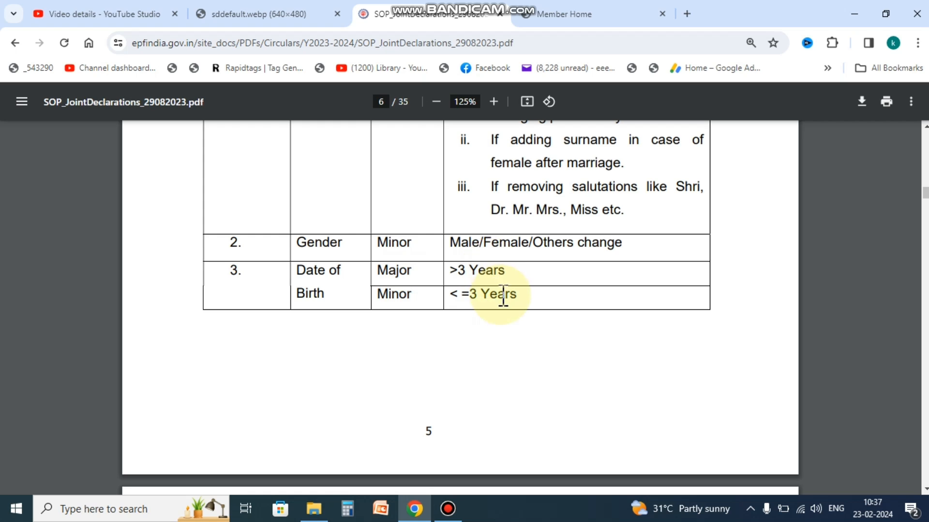
pyautogui.scroll(-12, 503, 294)
pyautogui.scroll(-1, 504, 295)
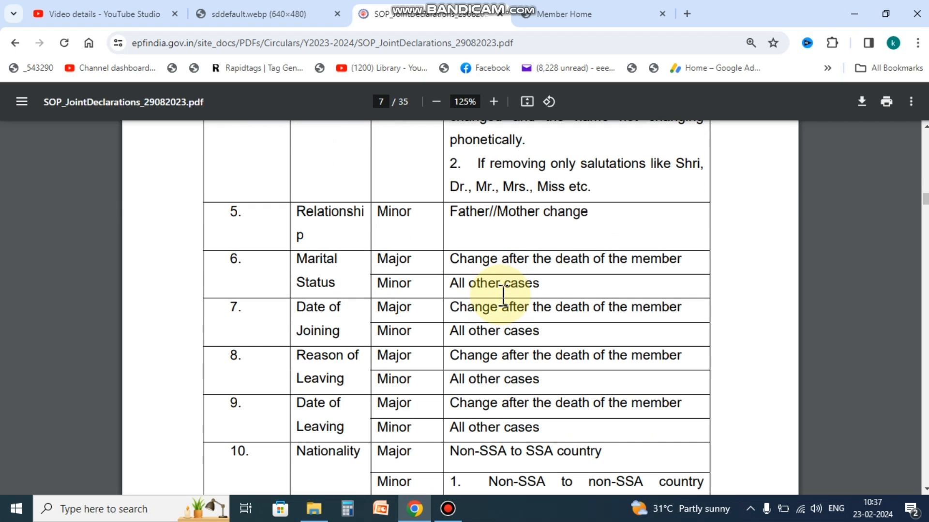
pyautogui.scroll(-2, 428, 271)
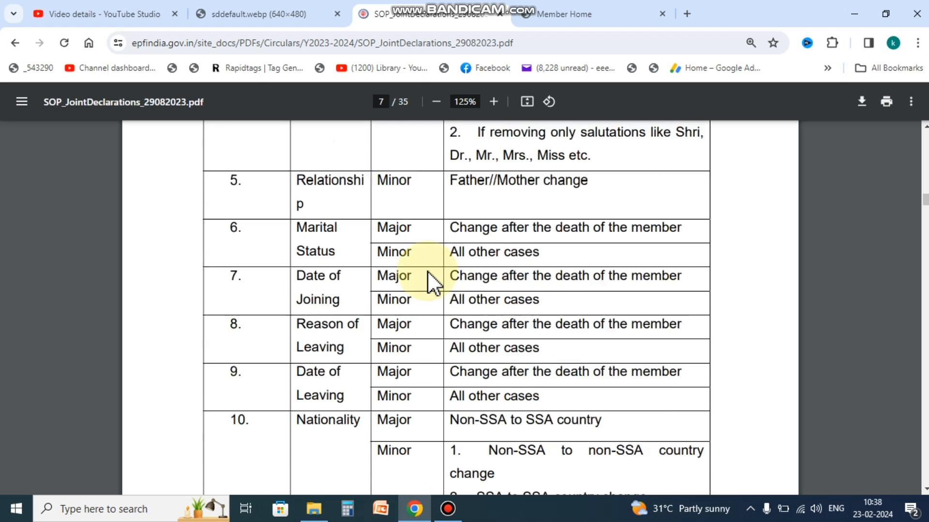
pyautogui.scroll(2, 428, 271)
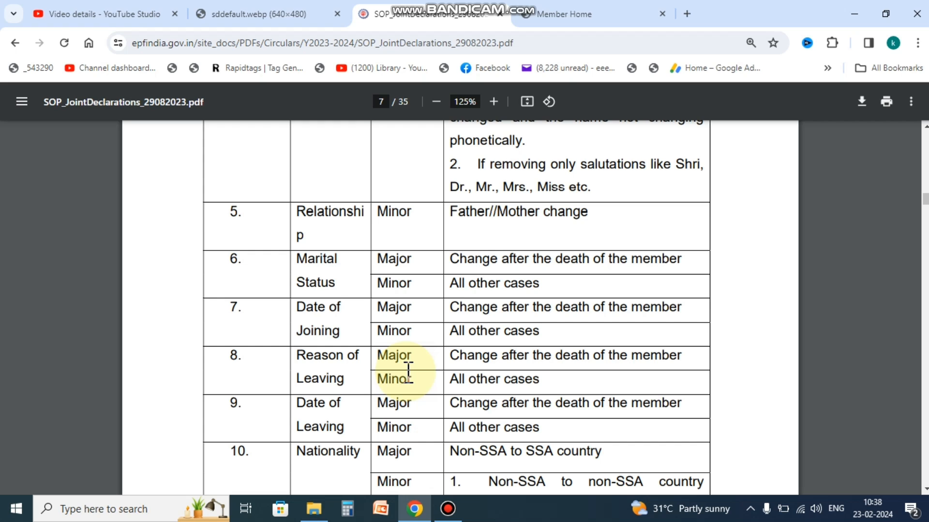
pyautogui.scroll(-4, 409, 370)
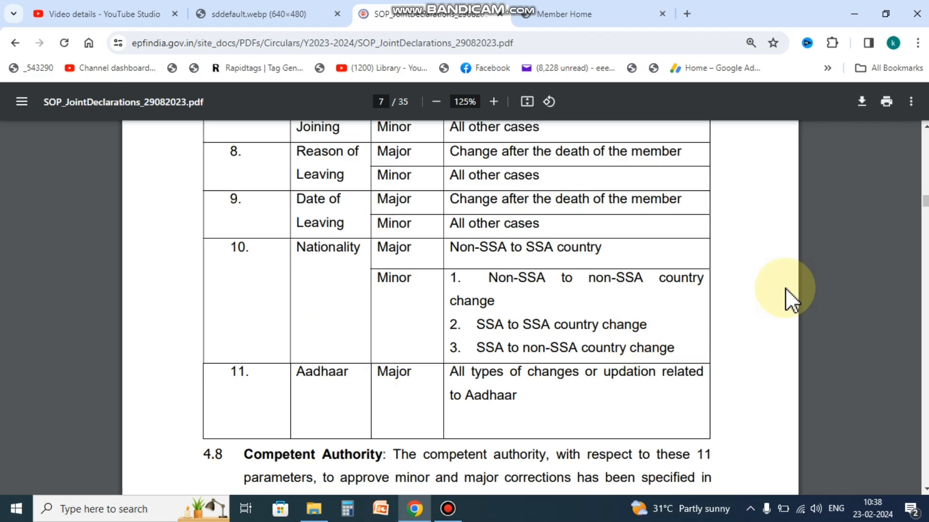
# Step: Scroll past TABLE-6 on page 14 to the Annexure-II form on page 26
pyautogui.scroll(-18, 785, 289)
pyautogui.scroll(-20, 785, 288)
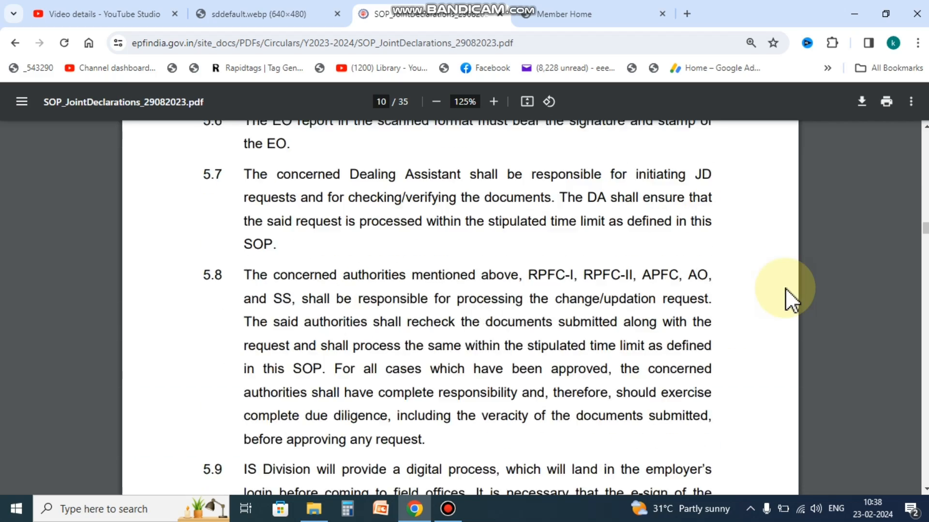
pyautogui.scroll(-20, 773, 339)
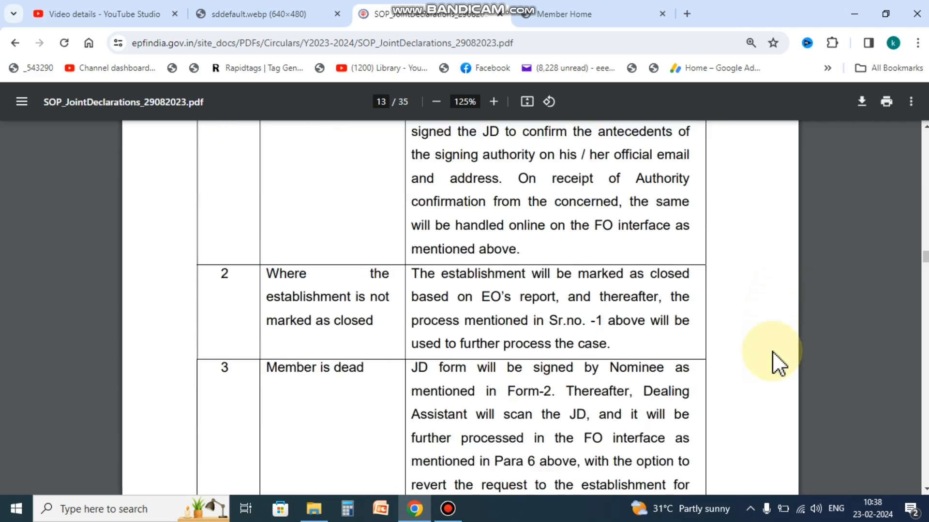
pyautogui.scroll(4, 624, 356)
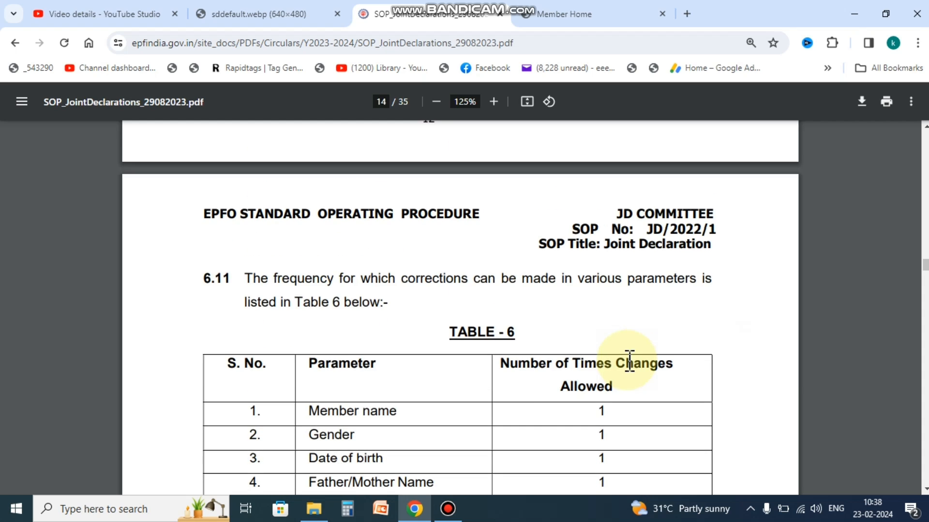
pyautogui.scroll(-1, 629, 360)
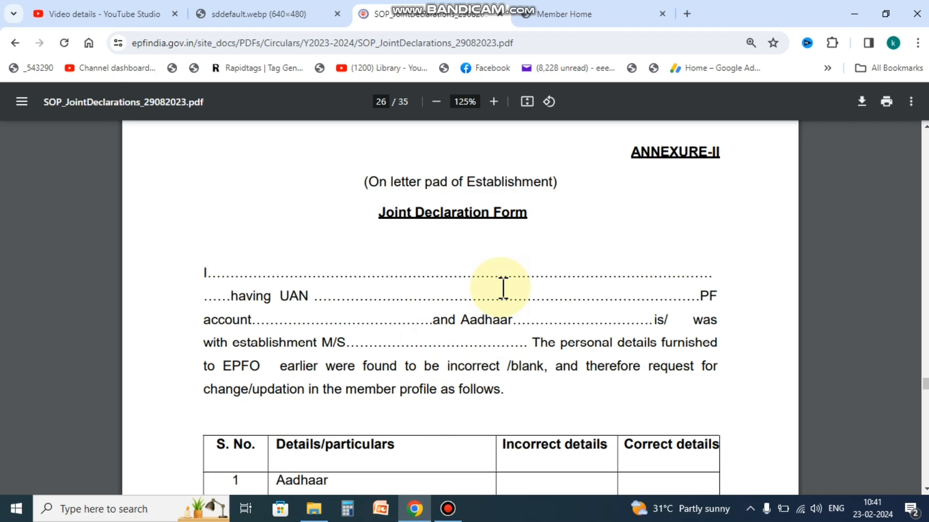
# Step: Scroll through the authority certificate format on page 28
pyautogui.scroll(-8, 503, 288)
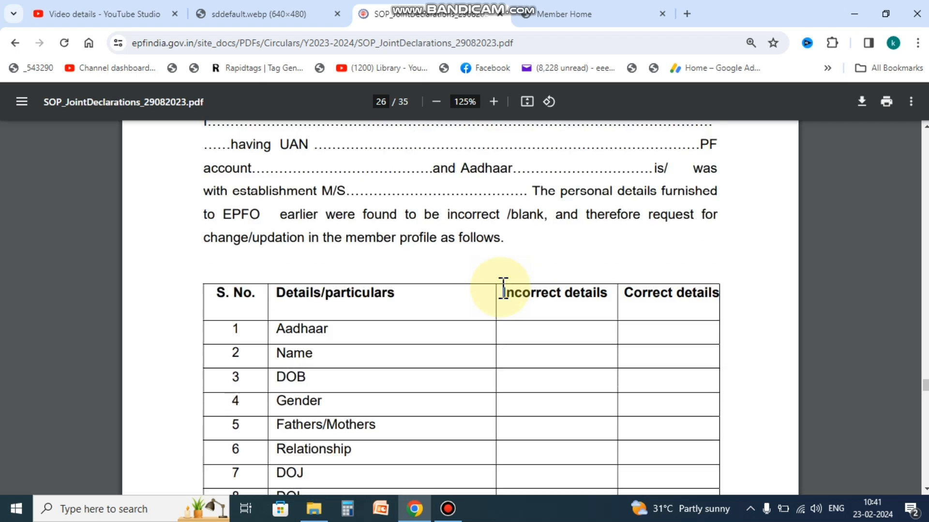
pyautogui.scroll(-10, 503, 288)
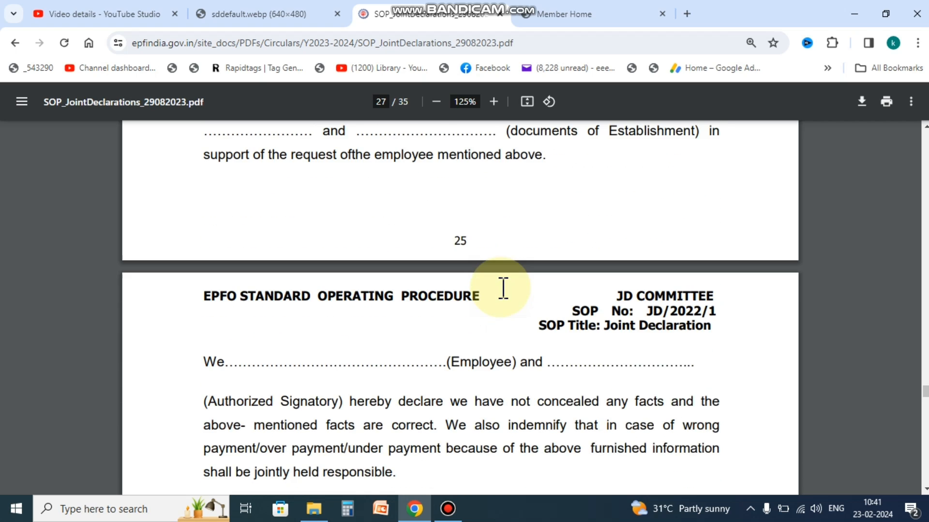
pyautogui.scroll(-5, 503, 289)
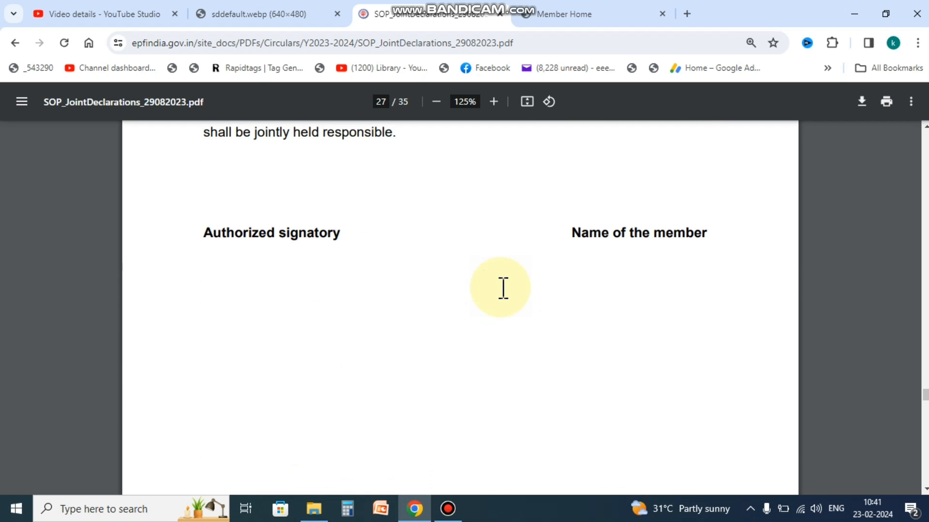
pyautogui.scroll(-2, 503, 289)
pyautogui.scroll(-4, 503, 289)
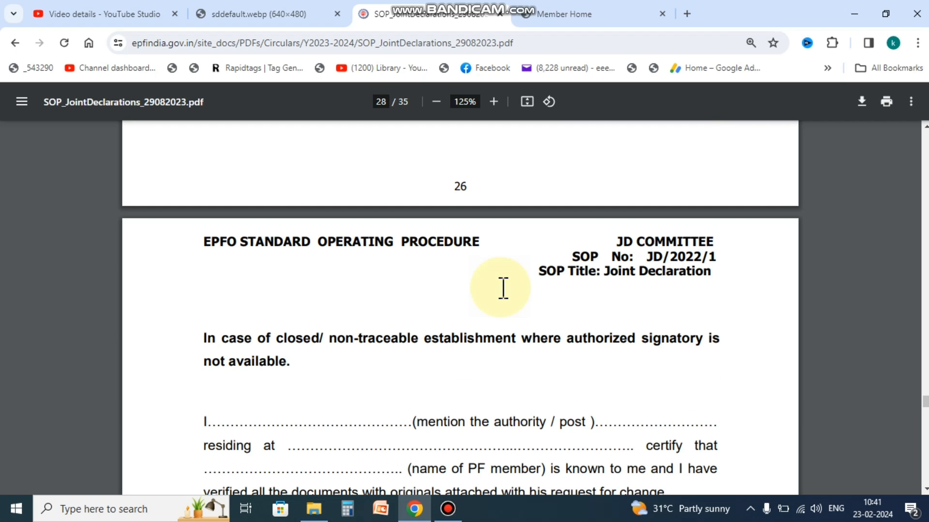
pyautogui.scroll(-1, 512, 317)
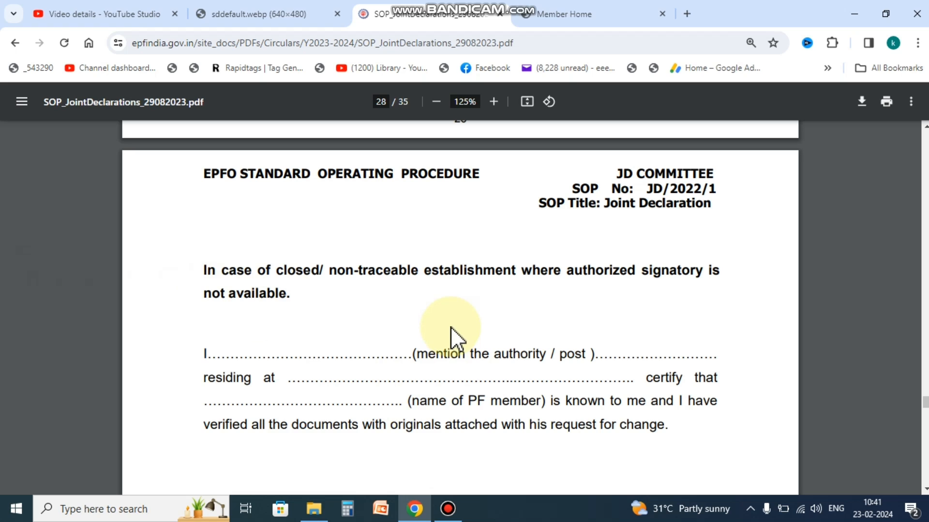
pyautogui.scroll(-4, 450, 329)
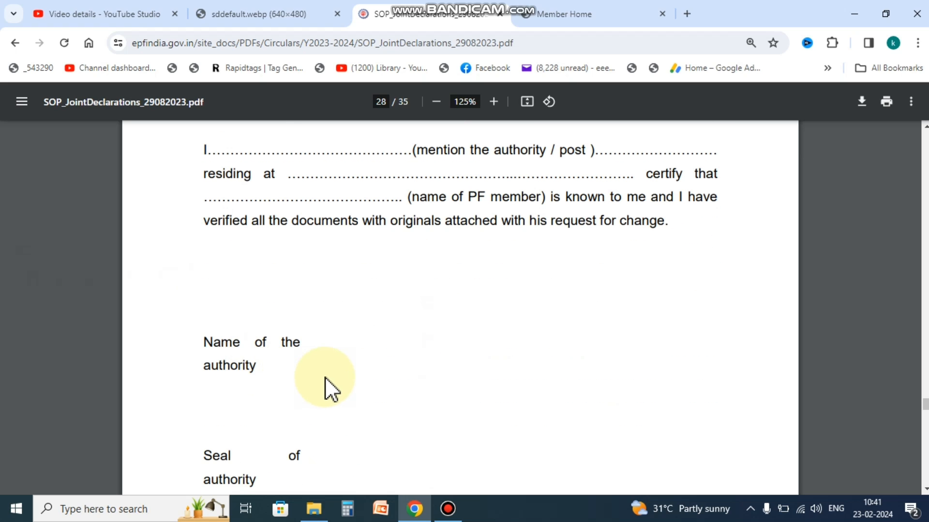
# Step: Scroll up to page 2 showing SOP JD/2022/1's title and author/reviewer table
pyautogui.scroll(4, 325, 377)
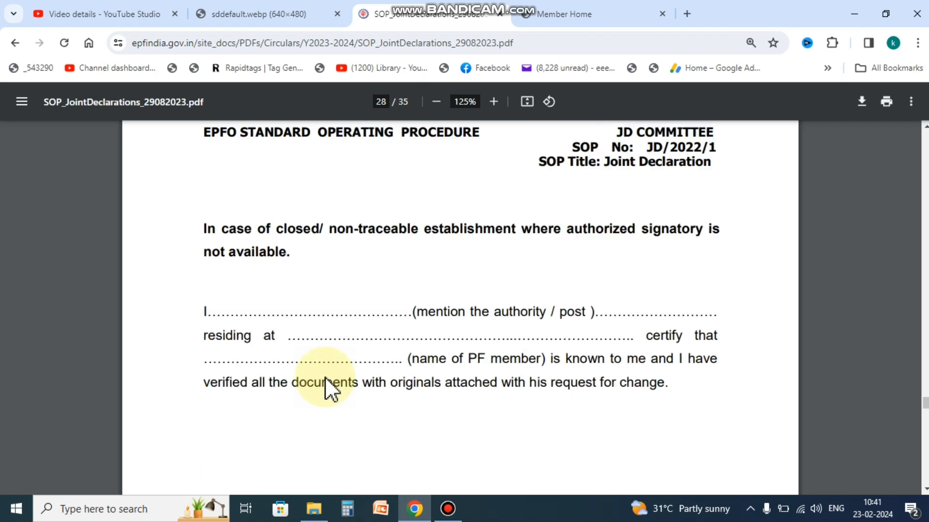
pyautogui.scroll(6, 439, 311)
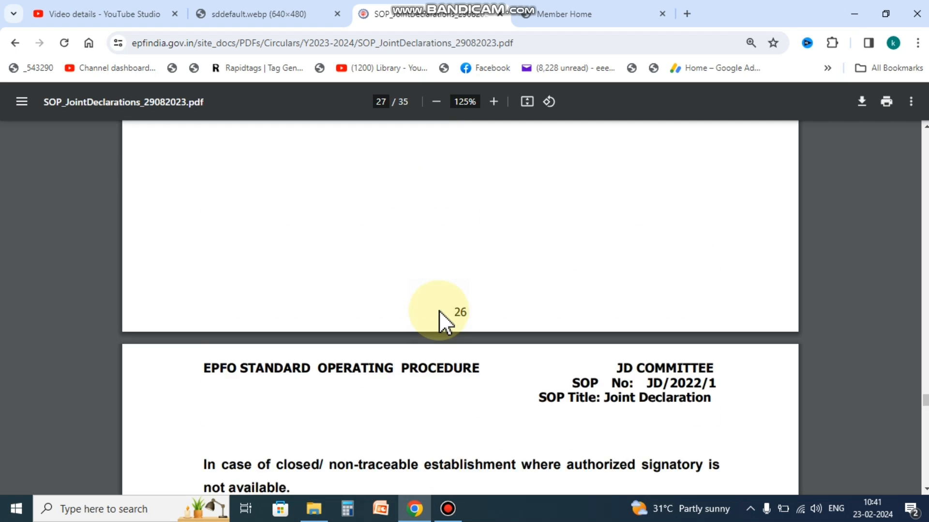
pyautogui.scroll(-8, 439, 311)
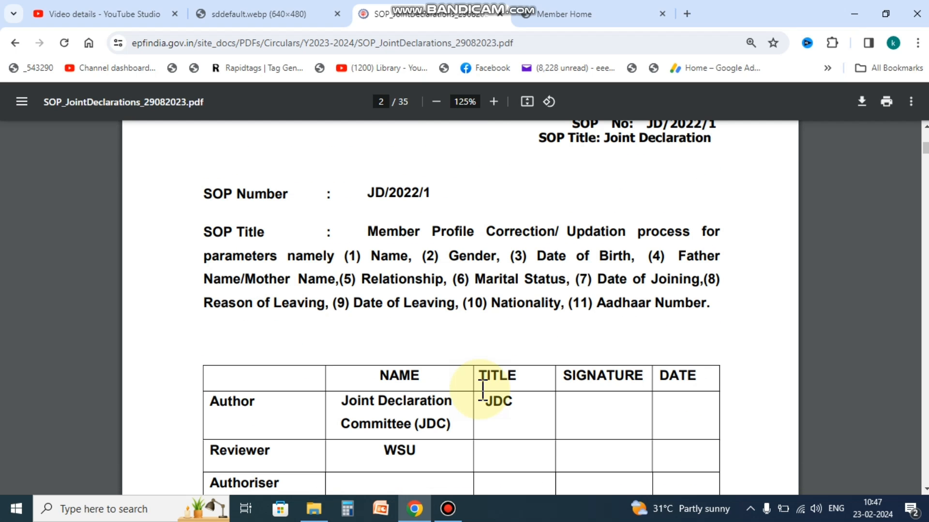
# Step: Scroll to page 1 of the PDF, then return to the Member Home tab
pyautogui.scroll(15, 463, 385)
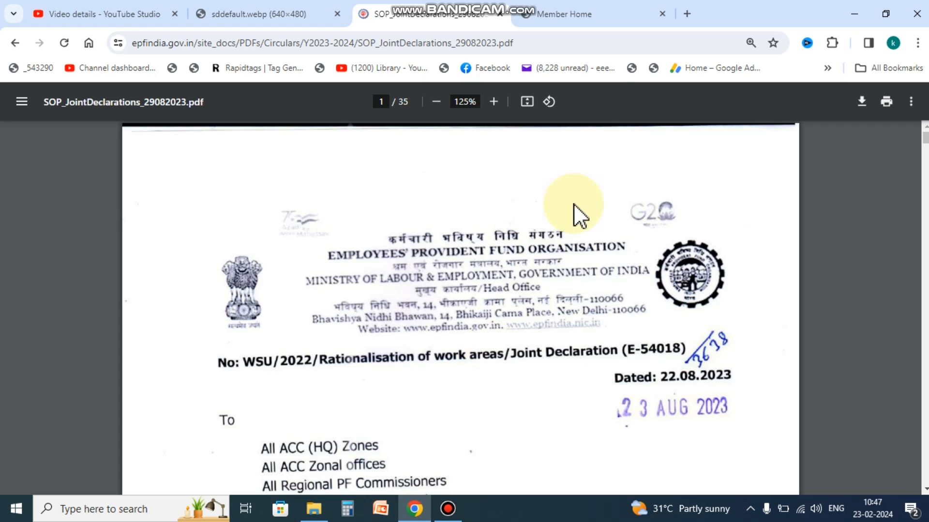
pyautogui.moveTo(573, 3)
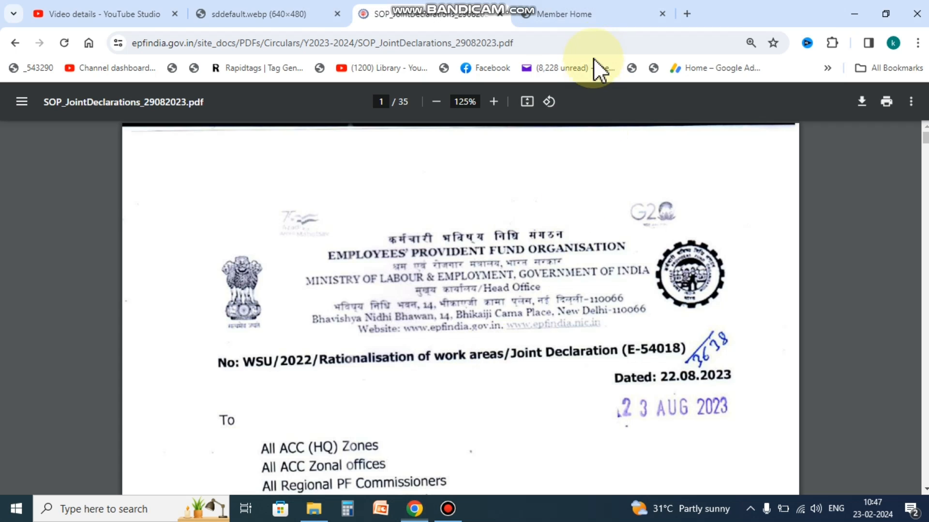
pyautogui.click(594, 14)
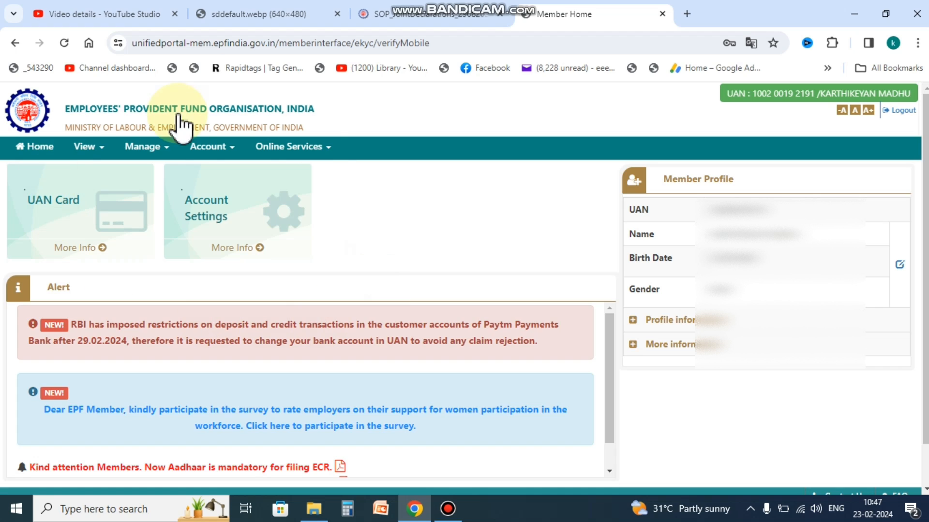
# Step: Choose Joint Declaration from the Manage menu
pyautogui.click(159, 149)
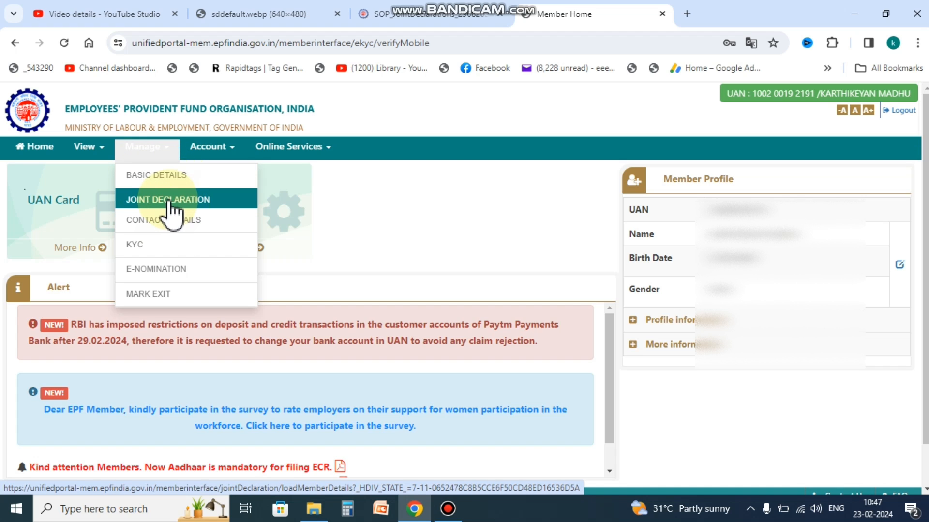
pyautogui.click(209, 199)
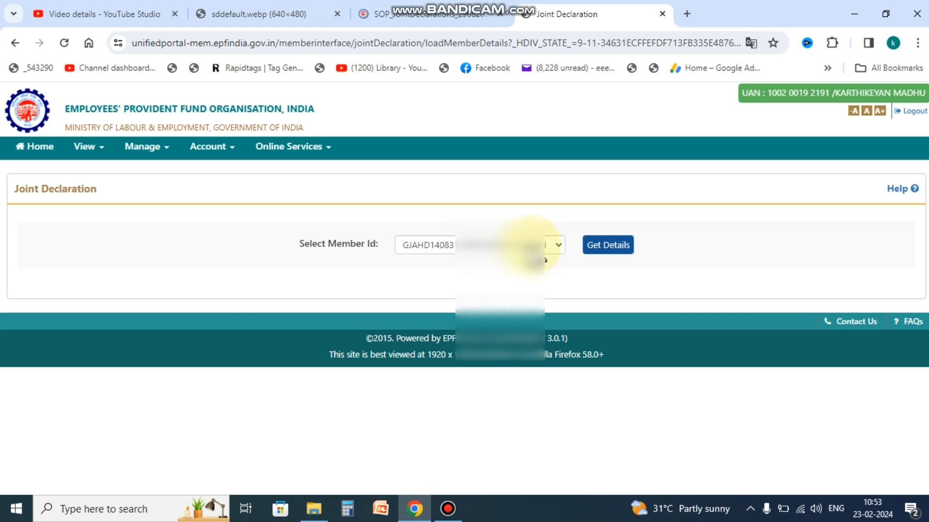
# Step: Select the Tamil Nadu green energy employer's member ID and fetch its details
pyautogui.click(541, 246)
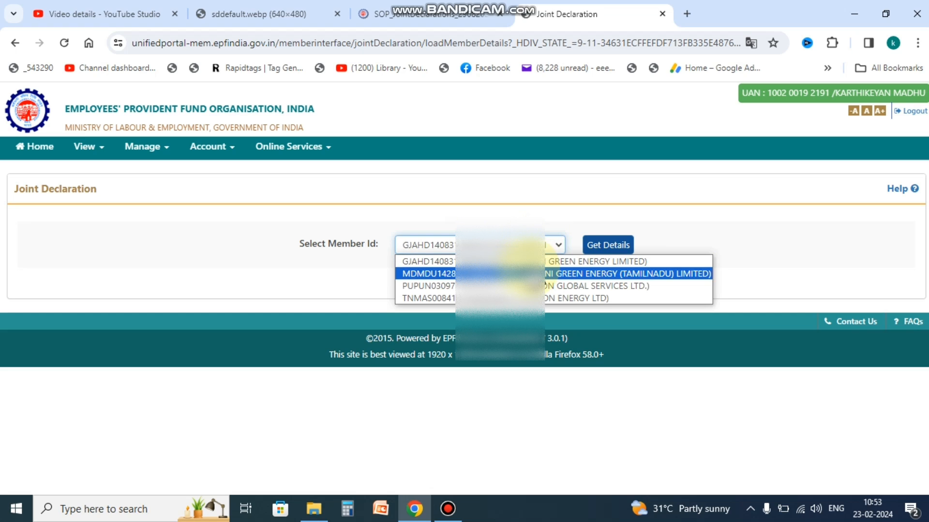
pyautogui.click(542, 273)
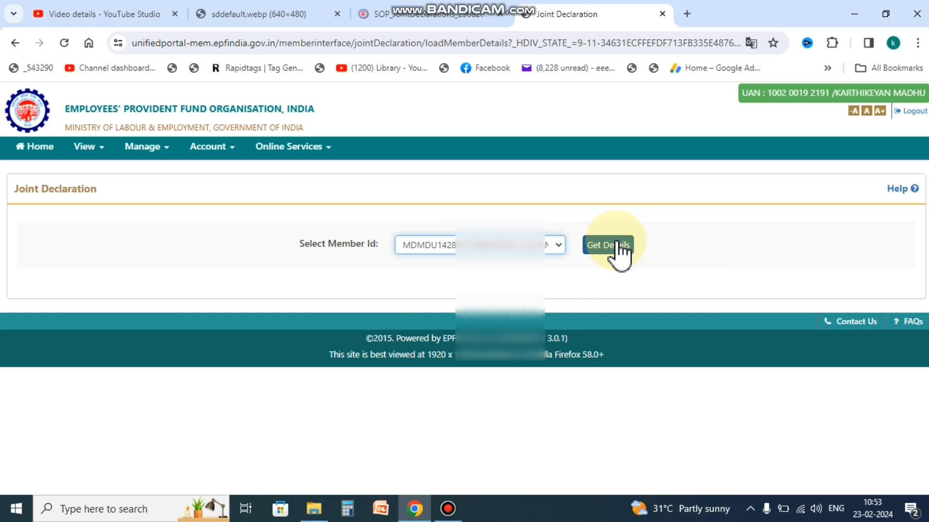
pyautogui.click(616, 244)
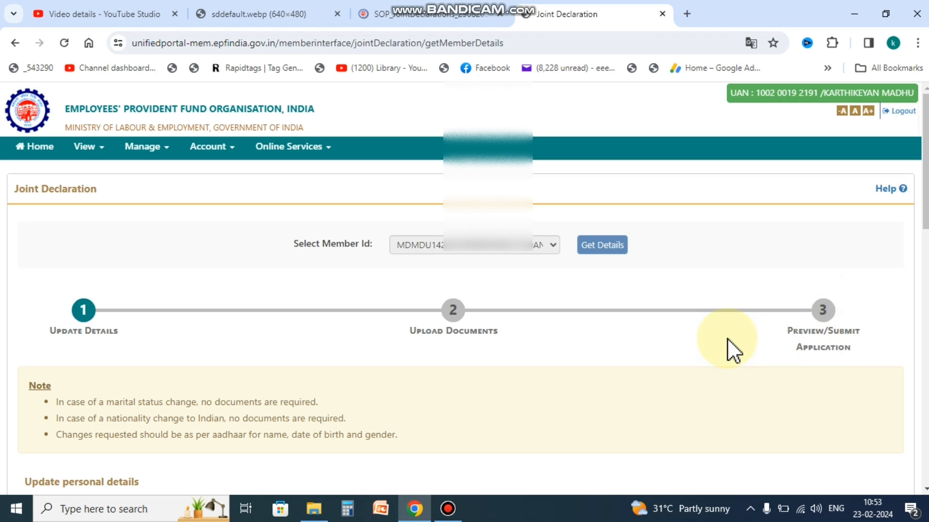
pyautogui.scroll(-3, 727, 339)
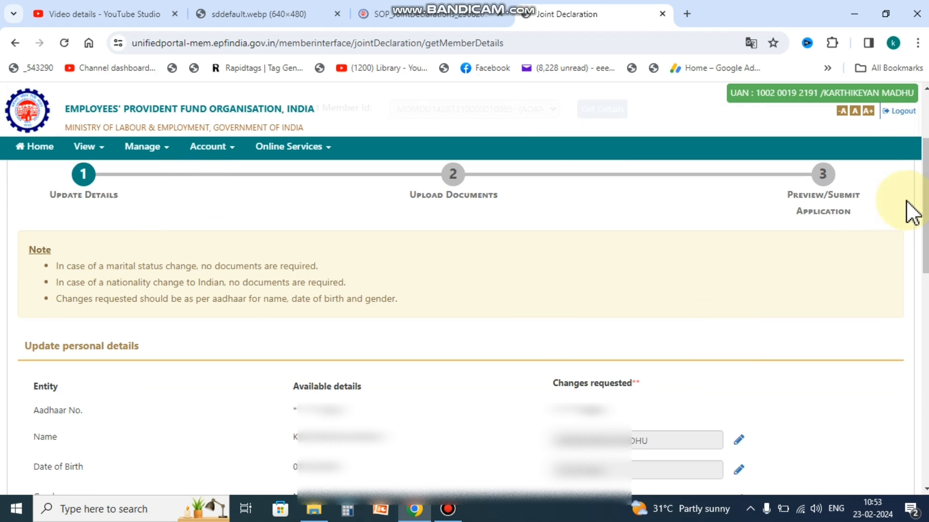
pyautogui.moveTo(927, 184); pyautogui.dragTo(928, 193)
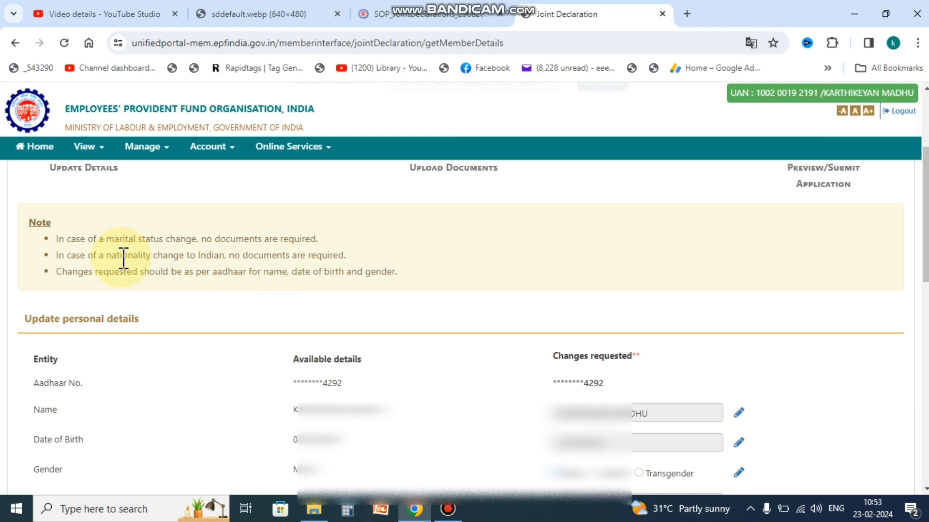
pyautogui.click(106, 252)
pyautogui.moveTo(131, 256); pyautogui.dragTo(239, 257)
pyautogui.click(365, 256)
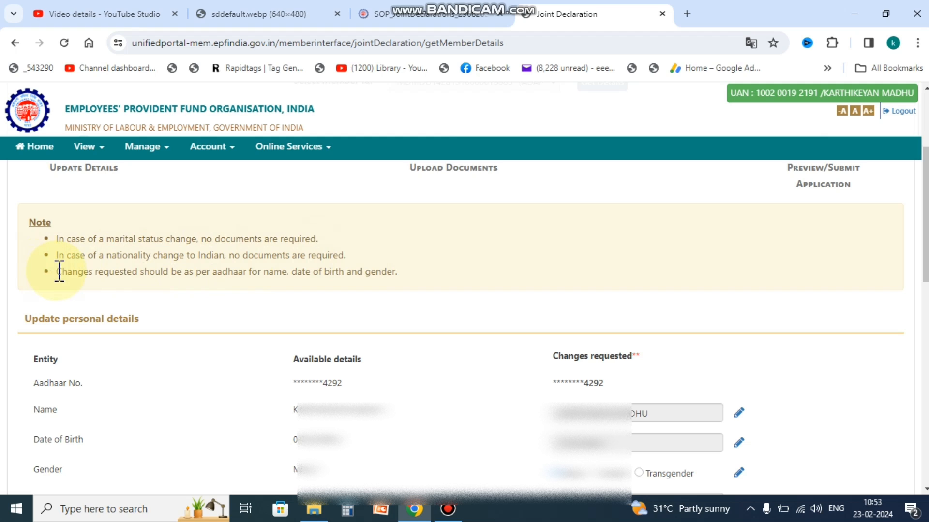
pyautogui.moveTo(56, 272); pyautogui.dragTo(205, 274)
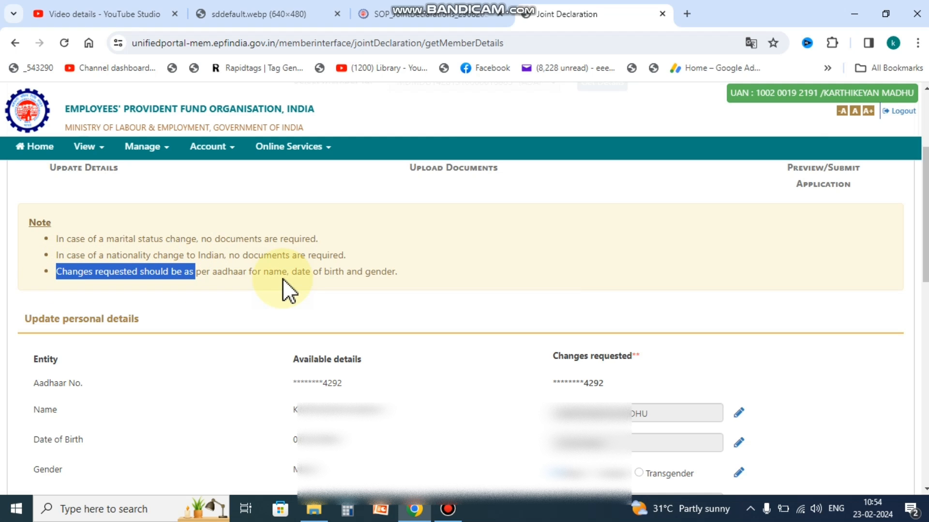
pyautogui.scroll(-3, 286, 285)
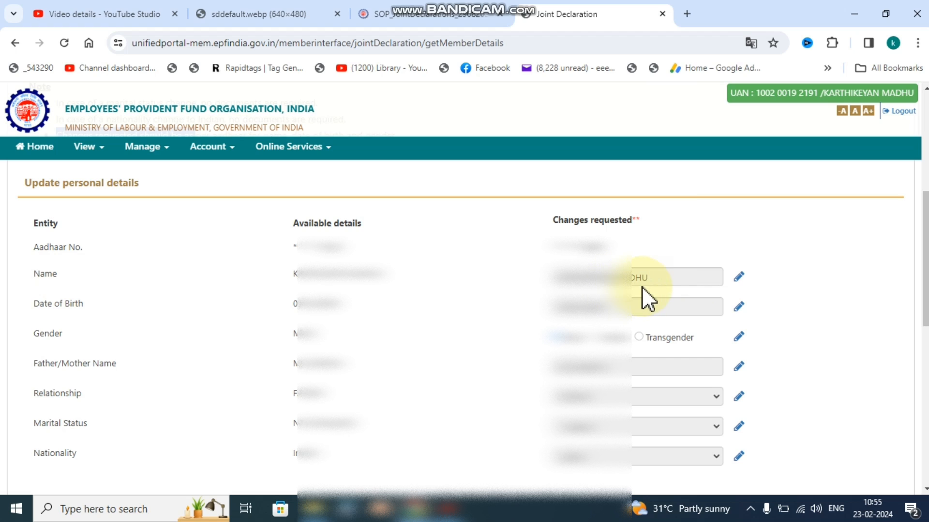
pyautogui.click(739, 278)
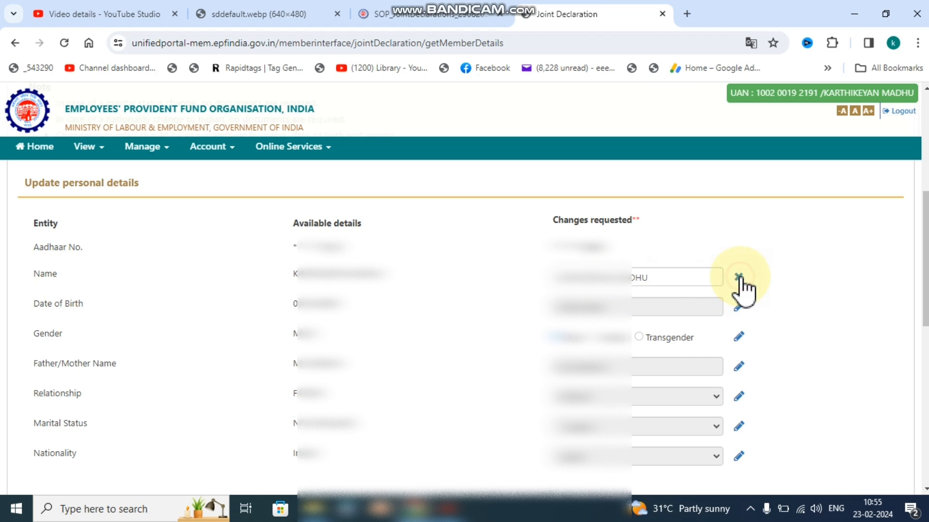
pyautogui.click(679, 276)
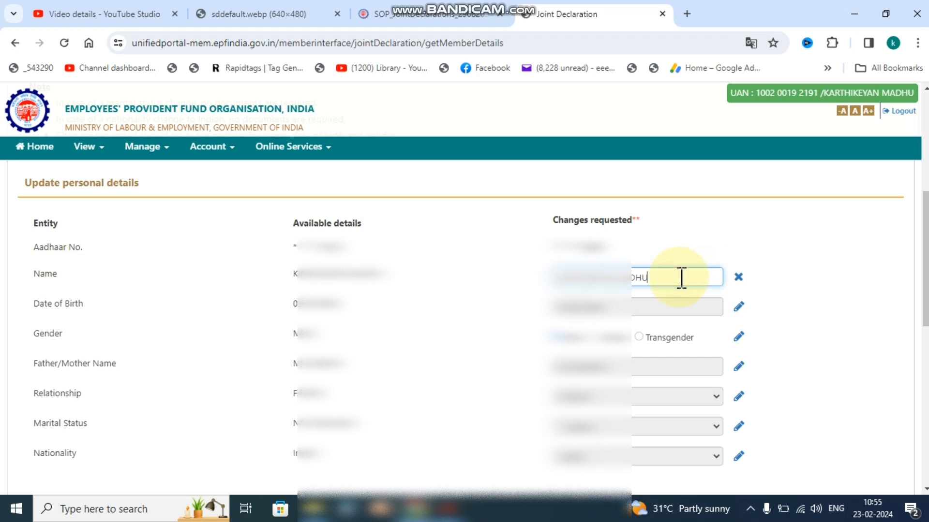
pyautogui.click(739, 277)
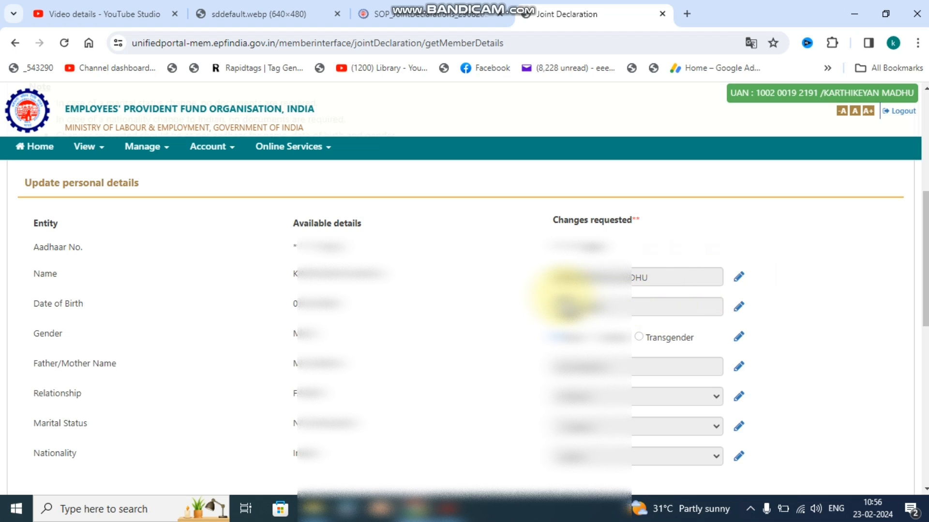
pyautogui.click(740, 309)
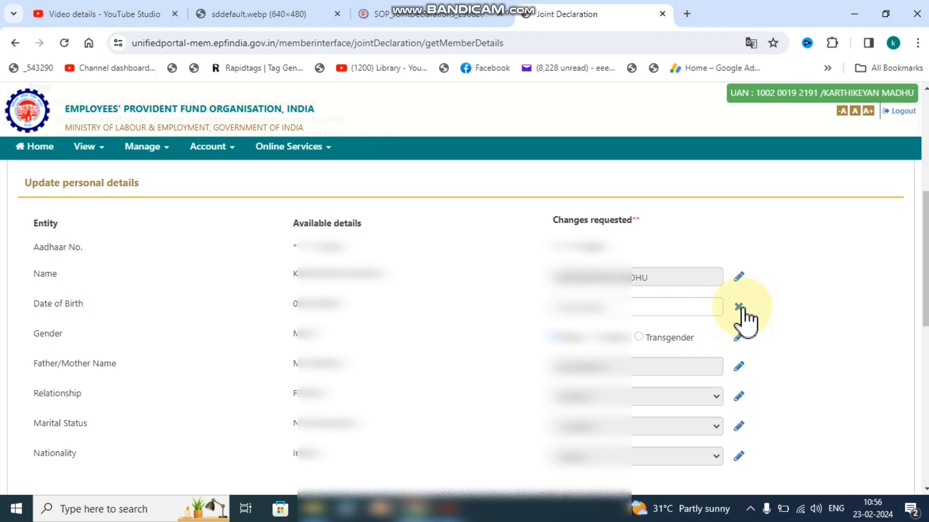
pyautogui.click(737, 309)
pyautogui.scroll(-2, 781, 341)
pyautogui.scroll(-1, 781, 341)
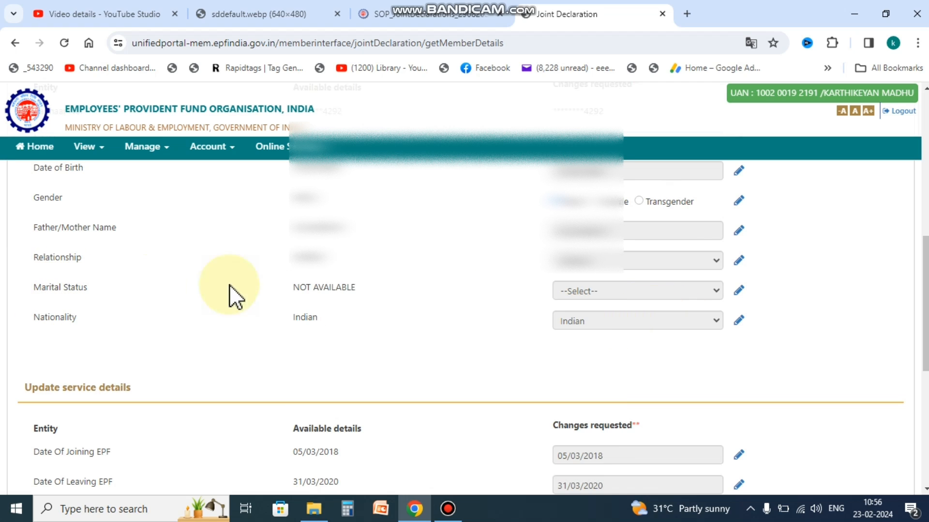
# Step: Request Marital Status changed to MARRIED, cancelling the Nationality edit so it stays Indian
pyautogui.click(712, 290)
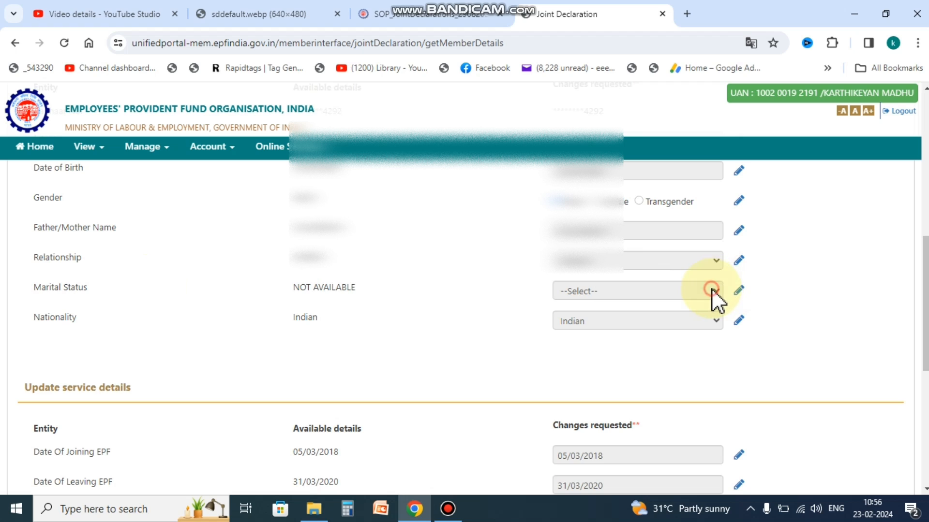
pyautogui.click(739, 291)
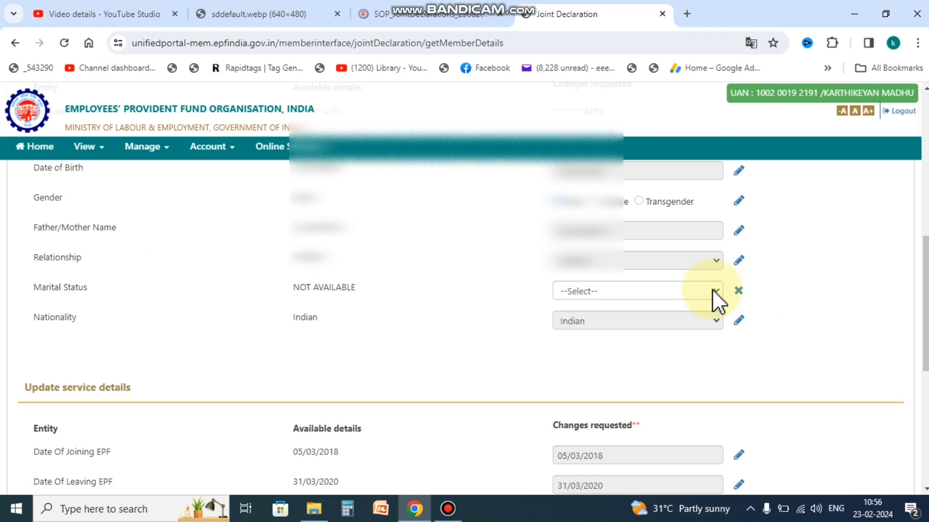
pyautogui.click(716, 289)
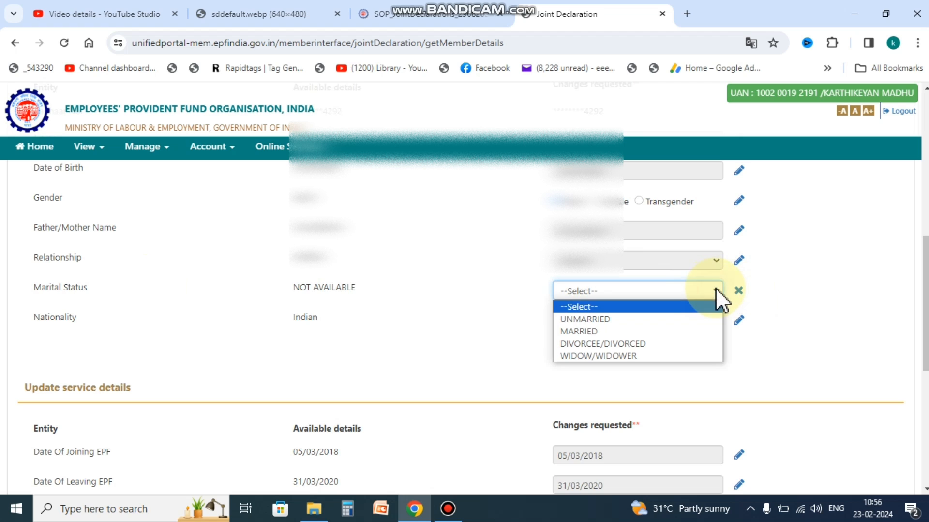
pyautogui.click(617, 333)
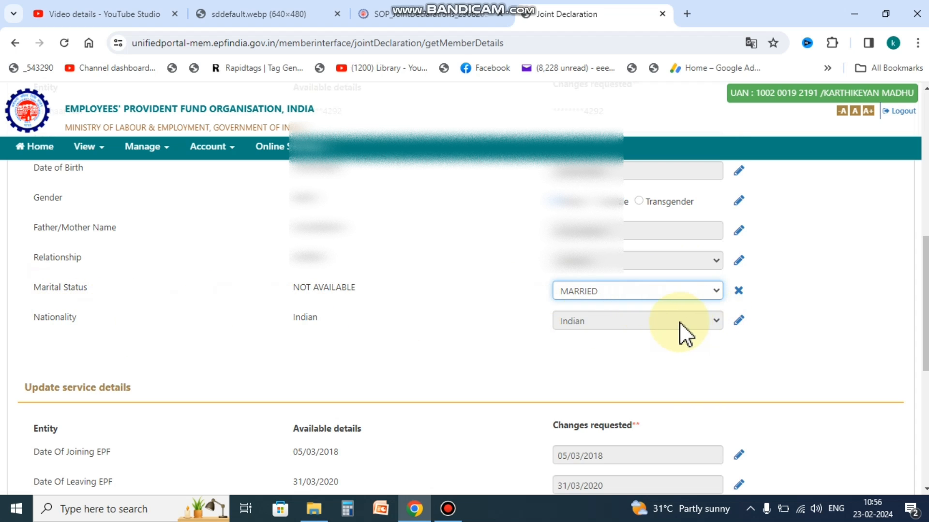
pyautogui.click(739, 321)
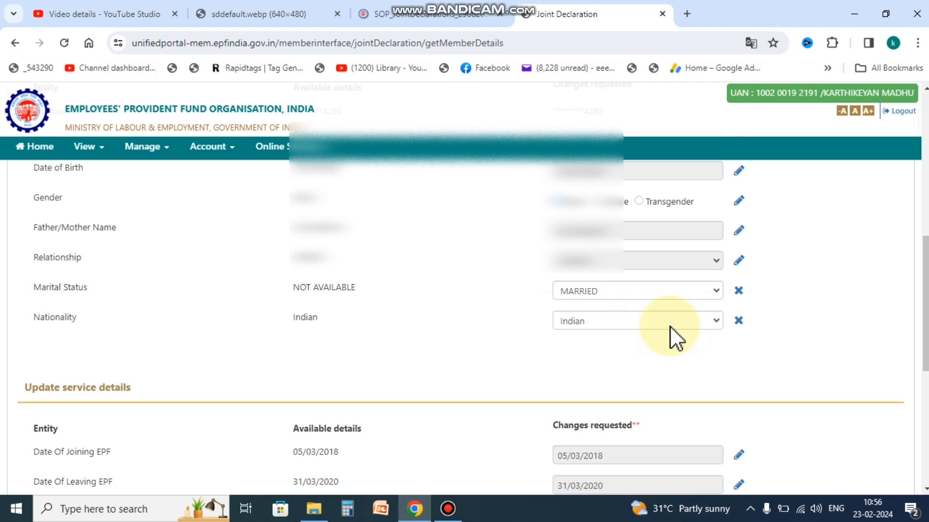
pyautogui.click(738, 321)
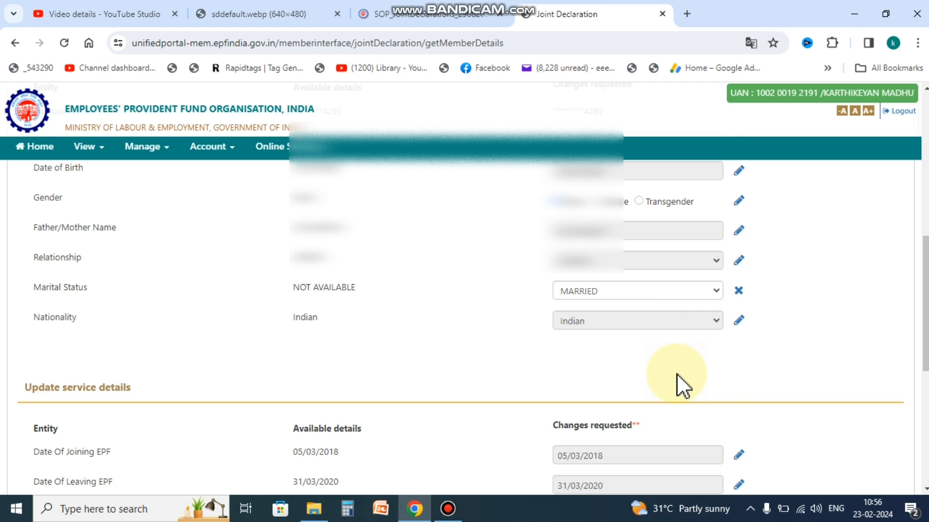
pyautogui.scroll(-4, 677, 374)
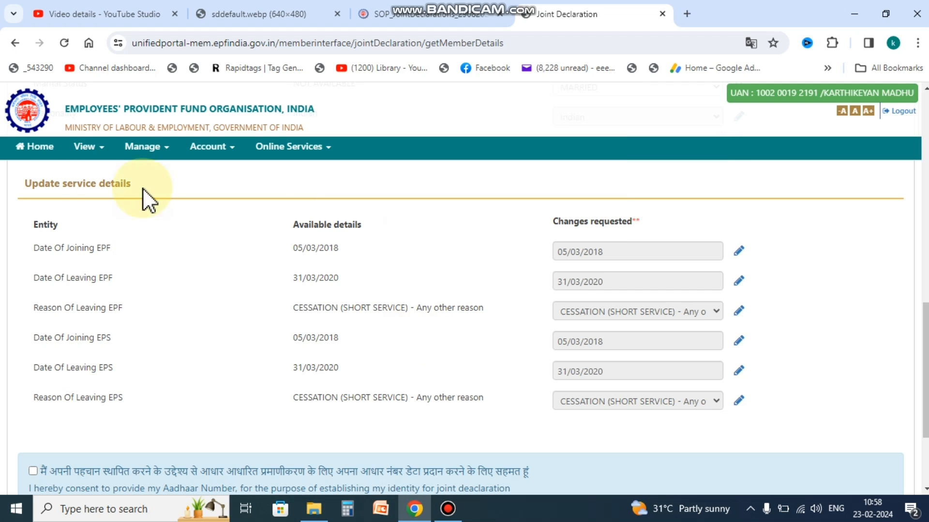
pyautogui.moveTo(32, 184); pyautogui.dragTo(141, 184)
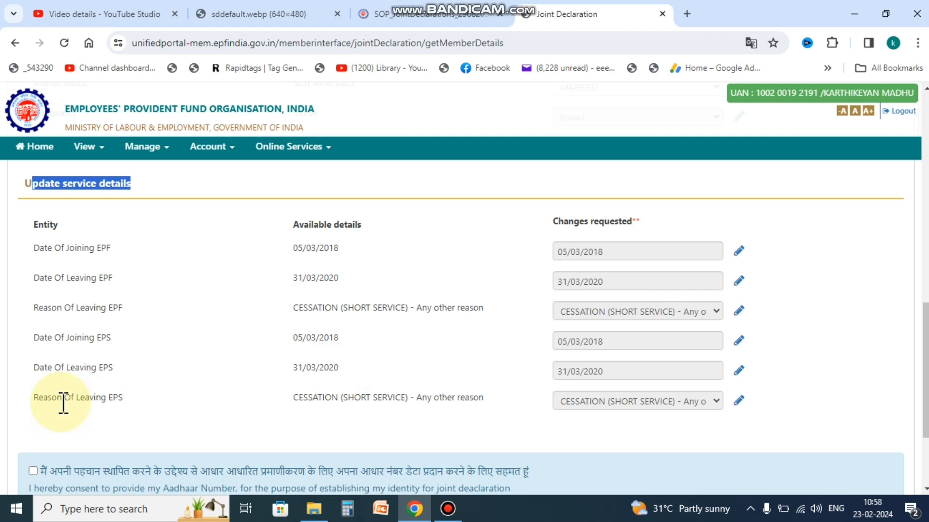
pyautogui.moveTo(40, 397); pyautogui.dragTo(135, 401)
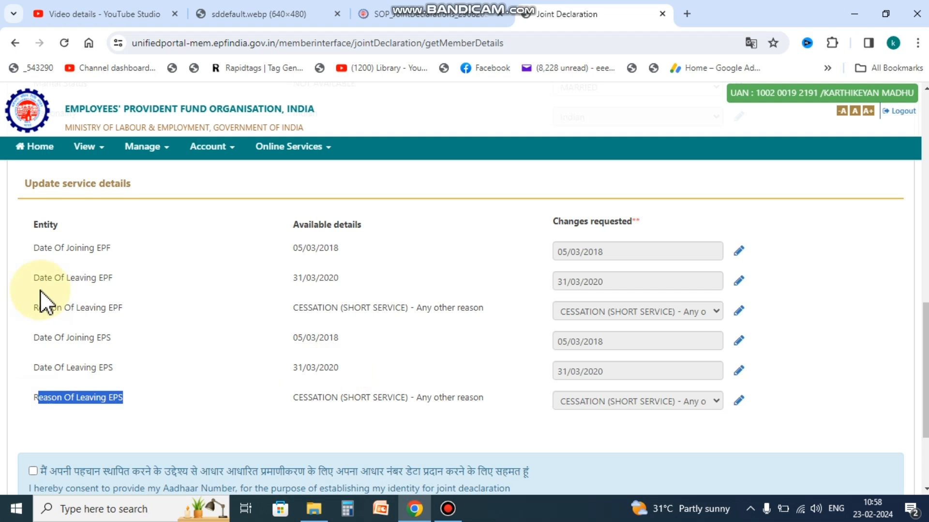
pyautogui.moveTo(34, 307); pyautogui.dragTo(137, 315)
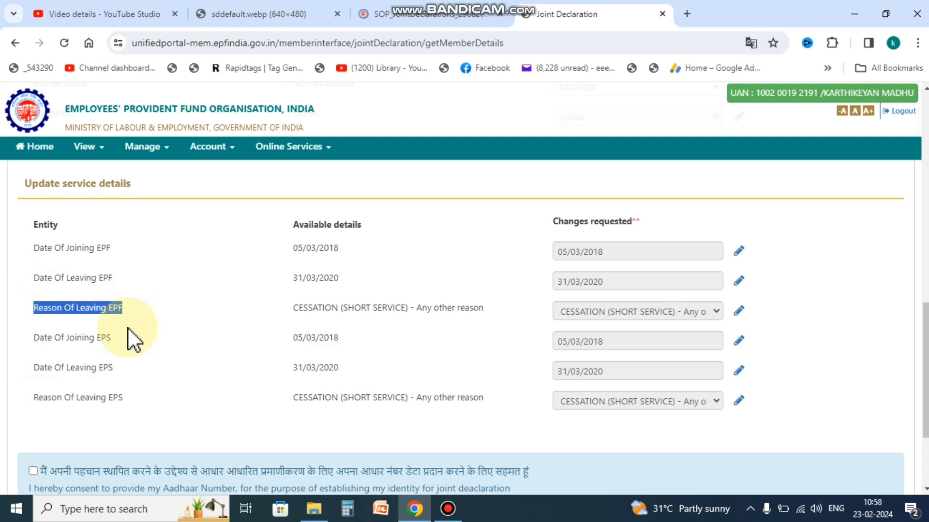
pyautogui.click(64, 247)
pyautogui.moveTo(64, 247); pyautogui.dragTo(111, 254)
pyautogui.moveTo(67, 278); pyautogui.dragTo(91, 278)
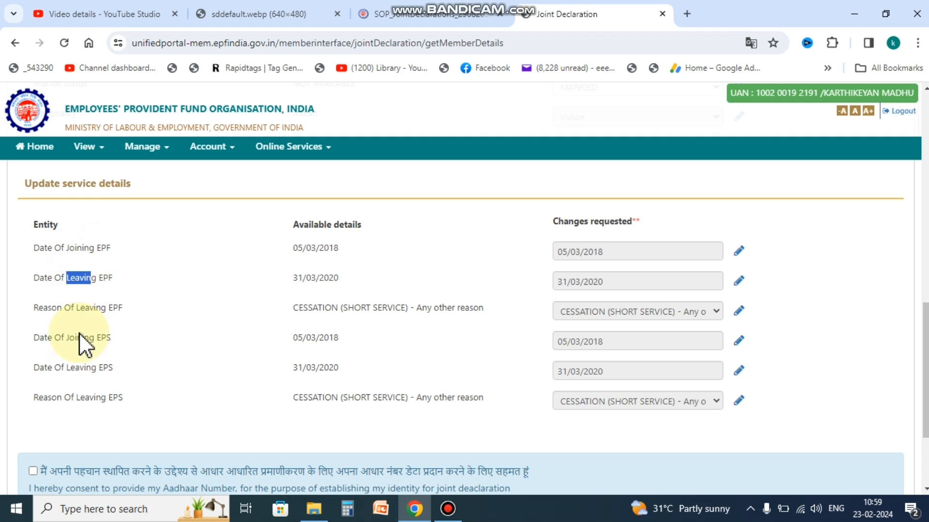
pyautogui.moveTo(64, 368); pyautogui.dragTo(129, 370)
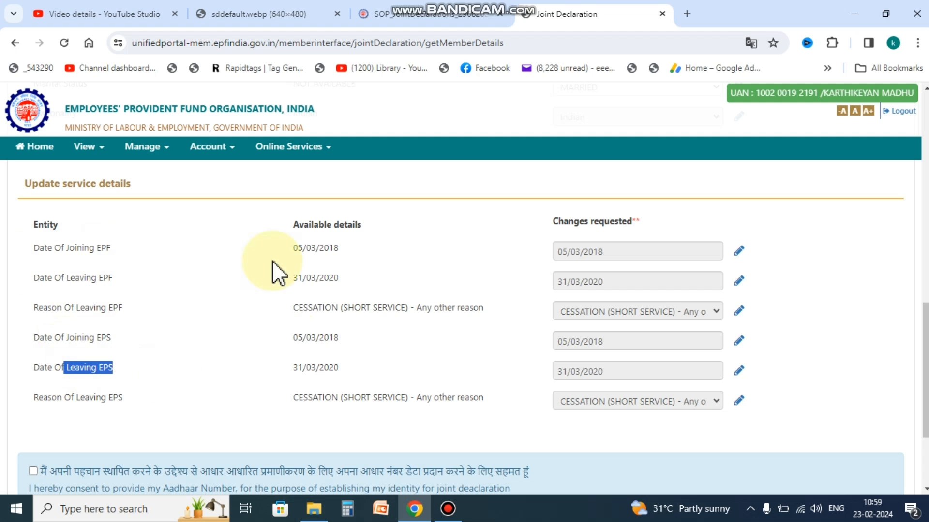
pyautogui.click(738, 251)
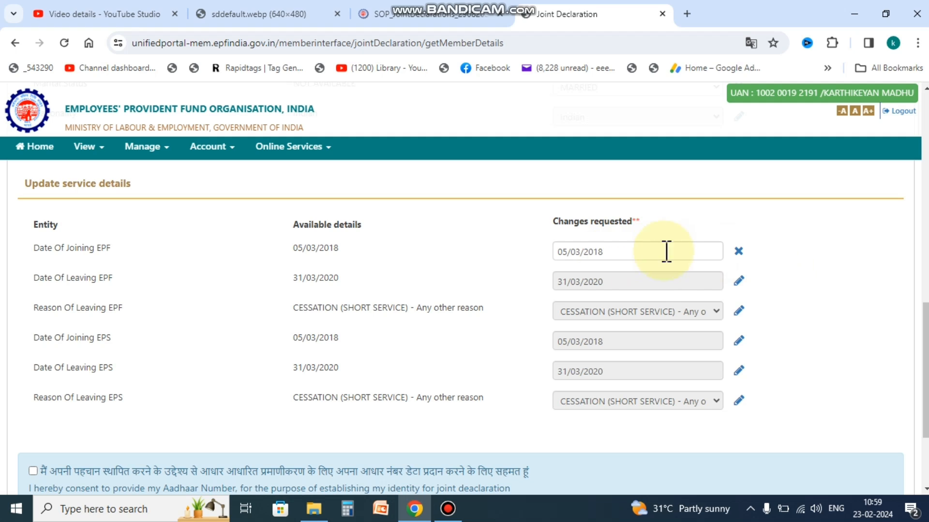
pyautogui.click(738, 251)
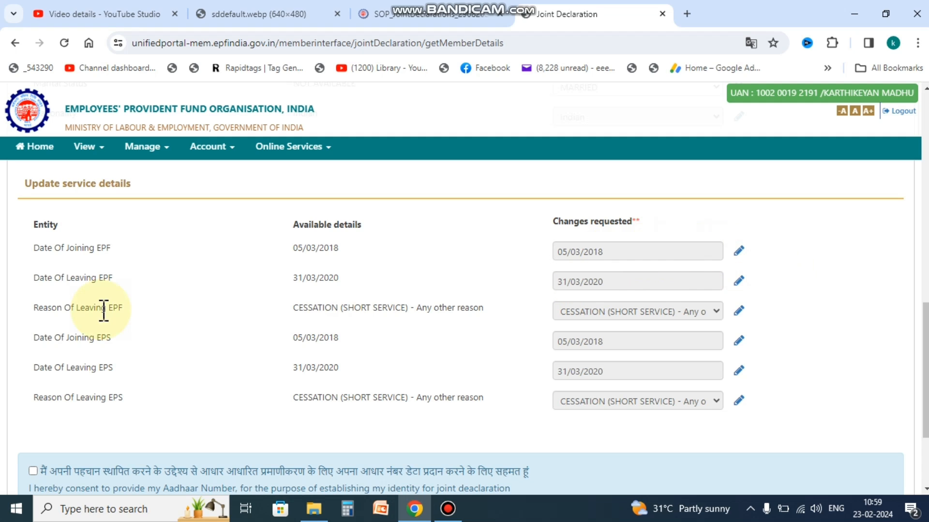
pyautogui.moveTo(43, 307); pyautogui.dragTo(143, 308)
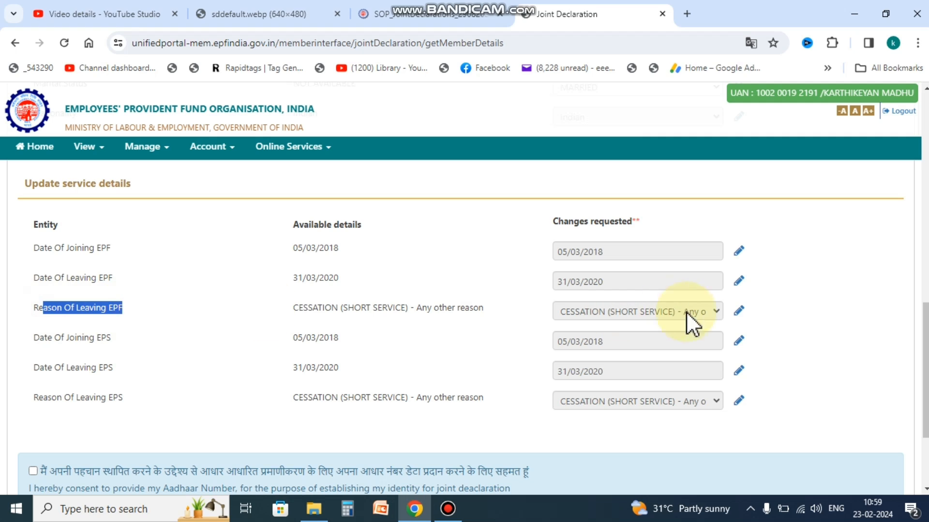
pyautogui.click(738, 312)
pyautogui.click(739, 312)
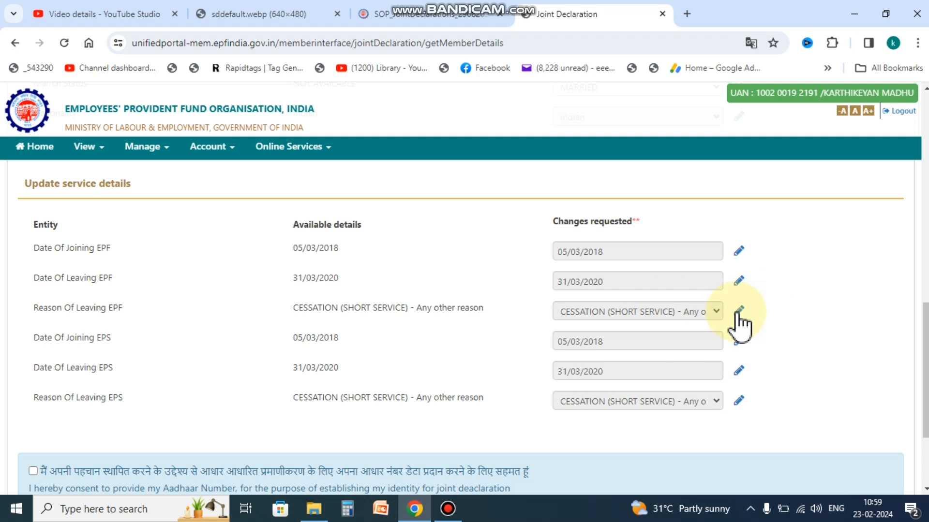
# Step: Set the requested Date Of Leaving EPF to 31/03/2021
pyautogui.click(739, 280)
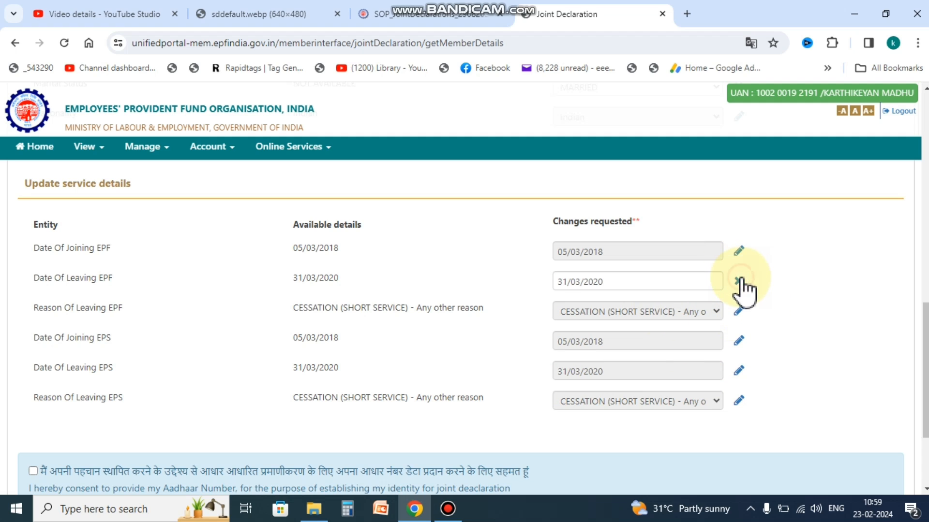
pyautogui.click(630, 280)
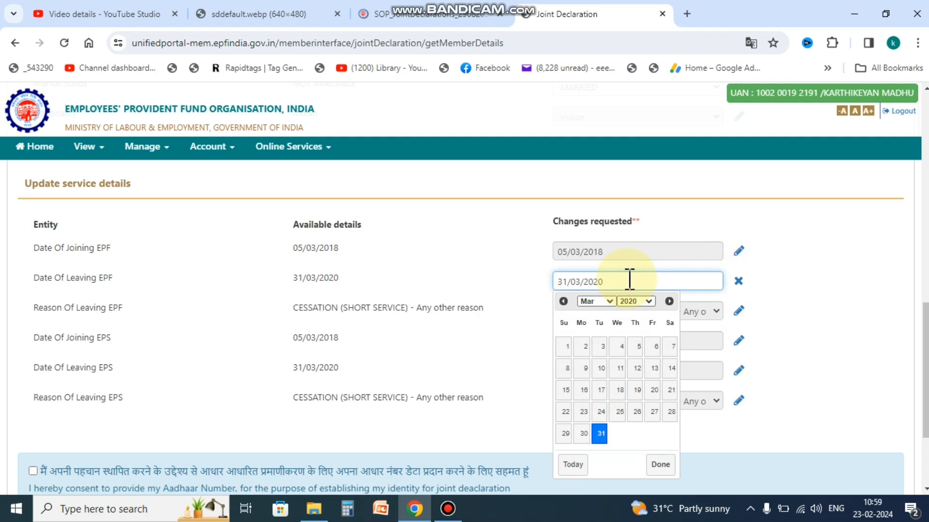
pyautogui.press('BackSpace')
pyautogui.write('1')
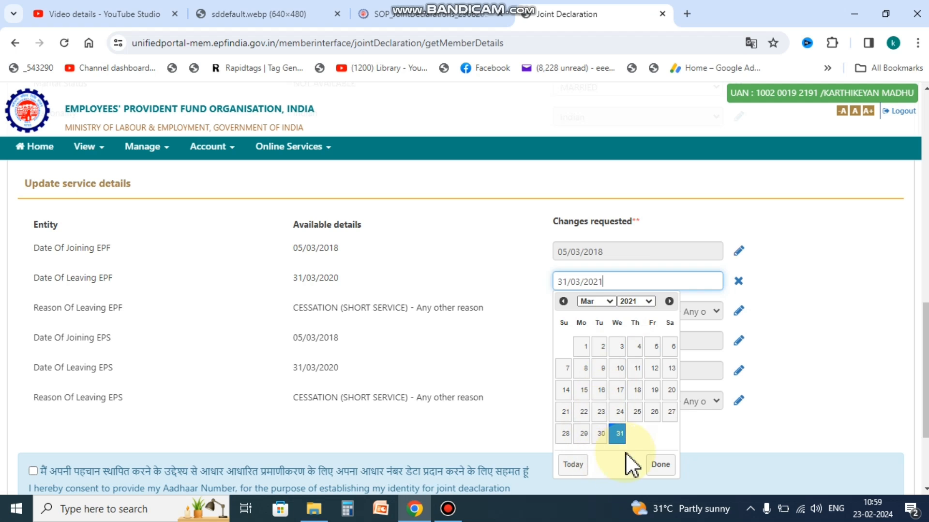
pyautogui.click(618, 436)
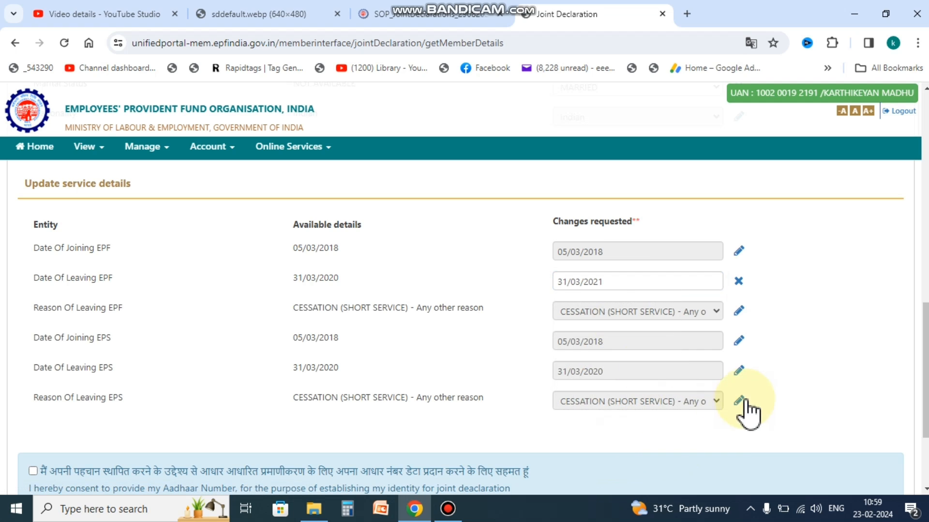
# Step: Tick the Aadhaar authentication consent box, then open the Name field in Update personal details for editing
pyautogui.scroll(-3, 748, 406)
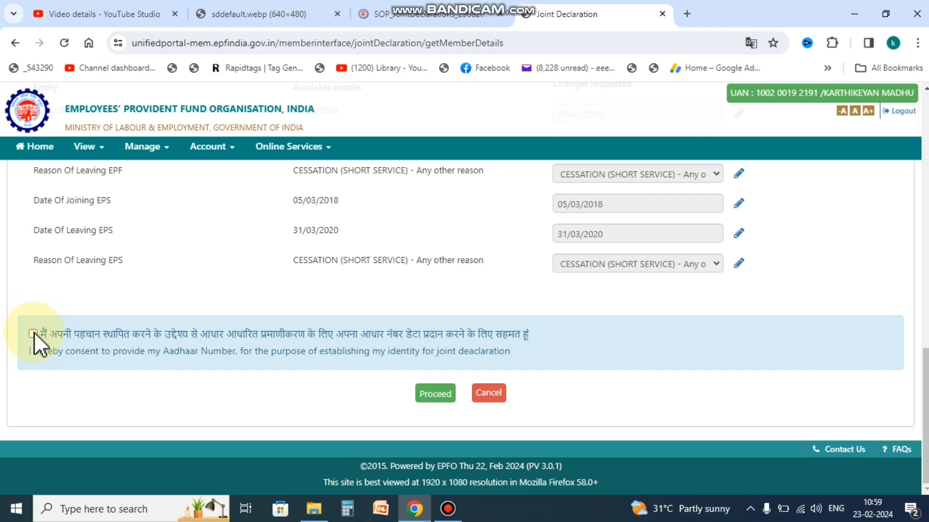
pyautogui.click(435, 395)
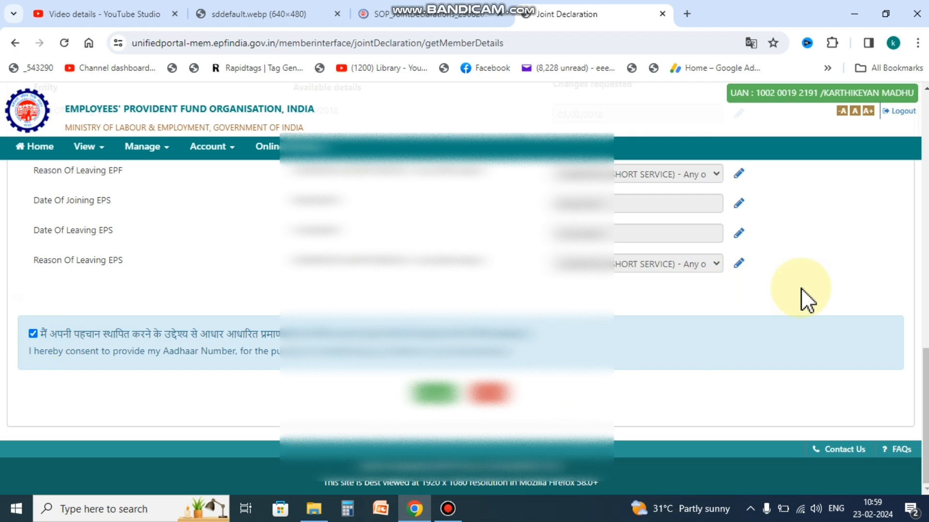
pyautogui.scroll(3, 801, 288)
pyautogui.scroll(6, 801, 288)
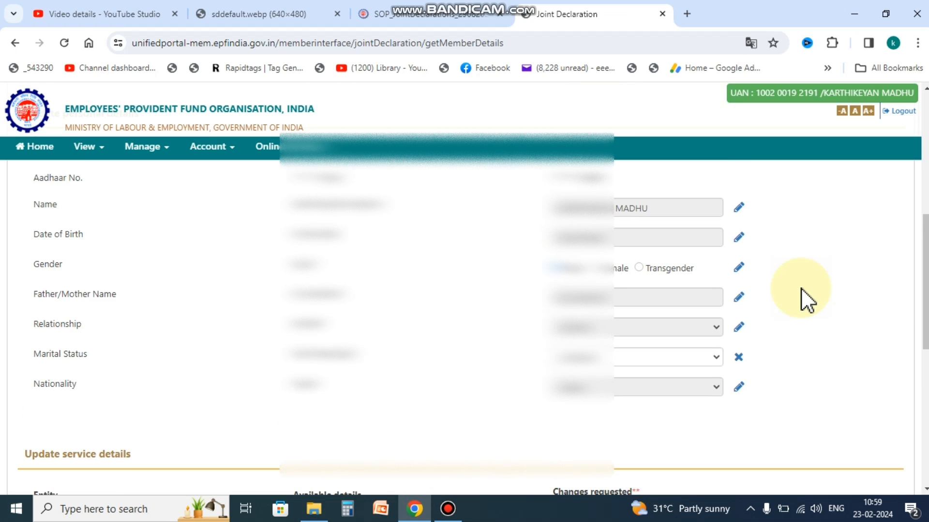
pyautogui.scroll(2, 801, 289)
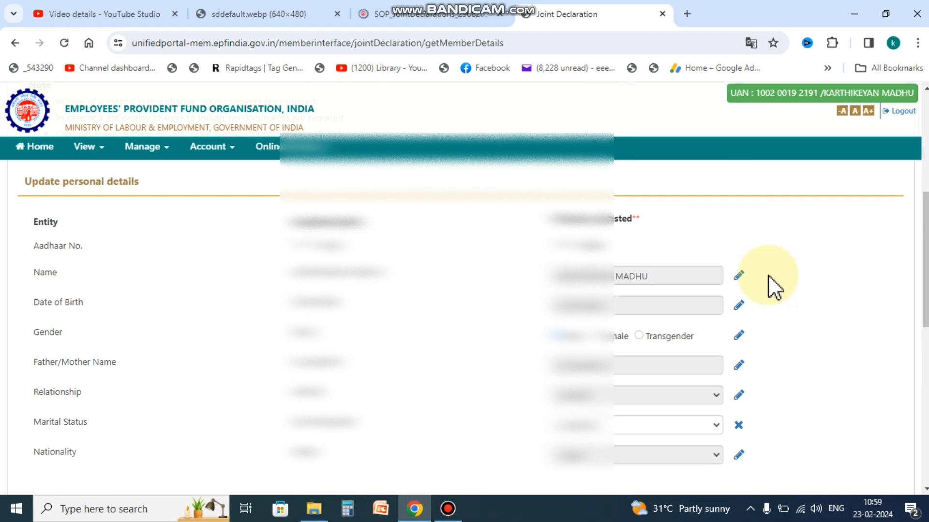
pyautogui.click(739, 277)
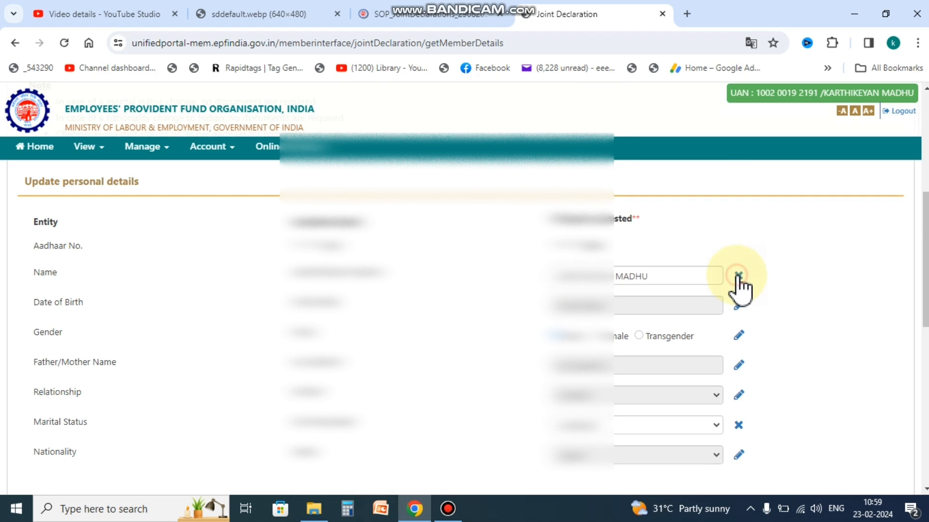
# Step: Retype the name's final letter 'U' and proceed to the Upload Documents step
pyautogui.click(670, 275)
pyautogui.press('BackSpace')
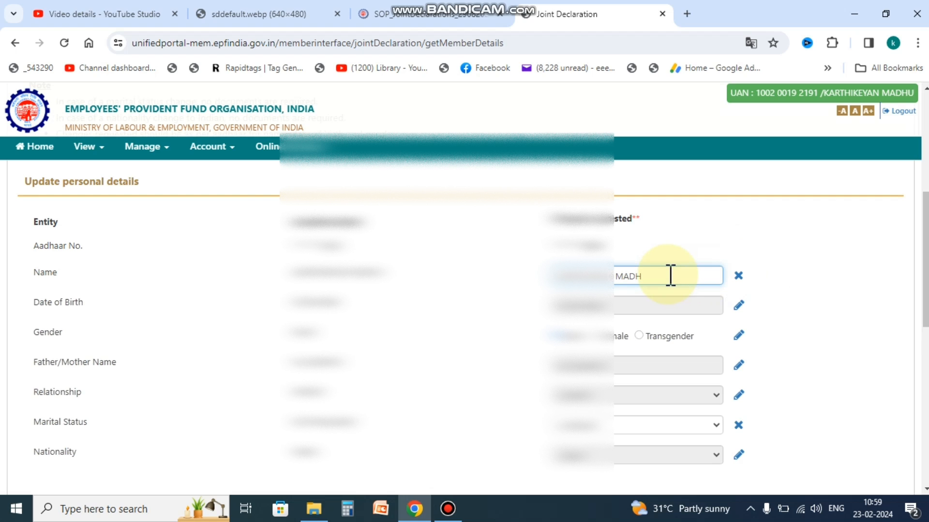
pyautogui.write('U')
pyautogui.scroll(-10, 838, 298)
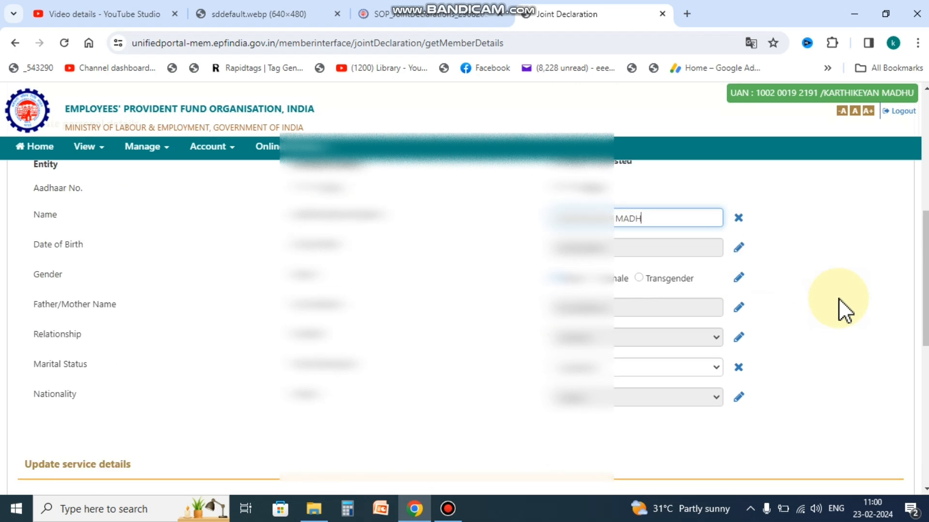
pyautogui.scroll(-2, 838, 298)
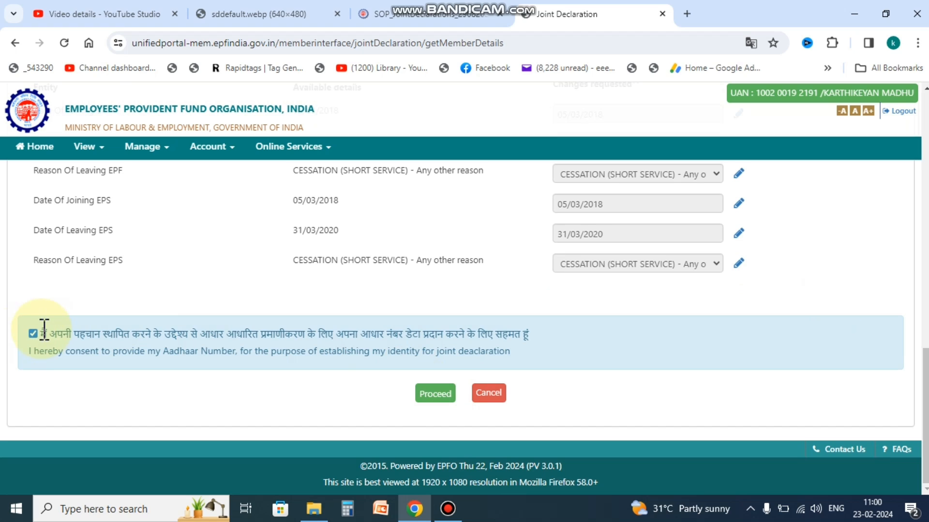
pyautogui.click(439, 394)
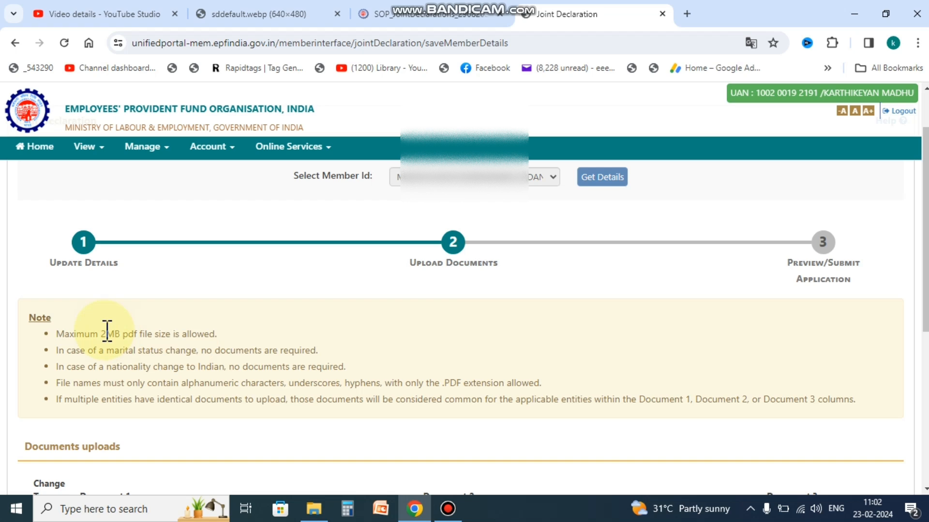
# Step: Highlight the file-name and identical-documents rules in the Note while scrolling to the uploads table
pyautogui.moveTo(58, 383); pyautogui.dragTo(398, 385)
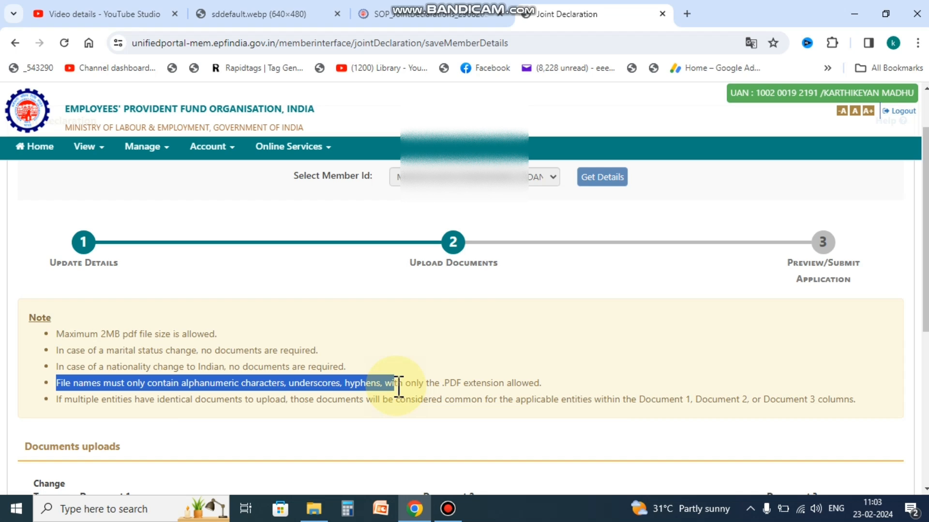
pyautogui.moveTo(397, 387); pyautogui.dragTo(442, 386)
pyautogui.click(441, 385)
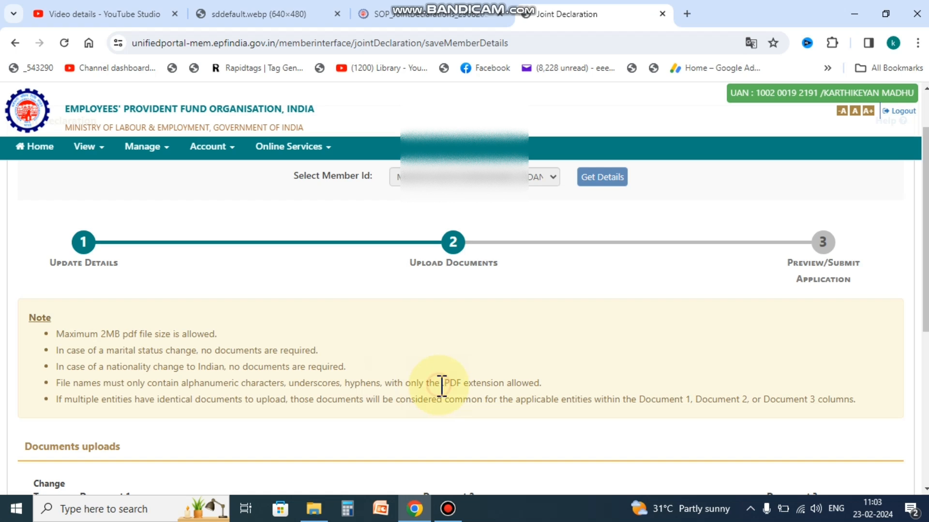
pyautogui.scroll(-1, 88, 407)
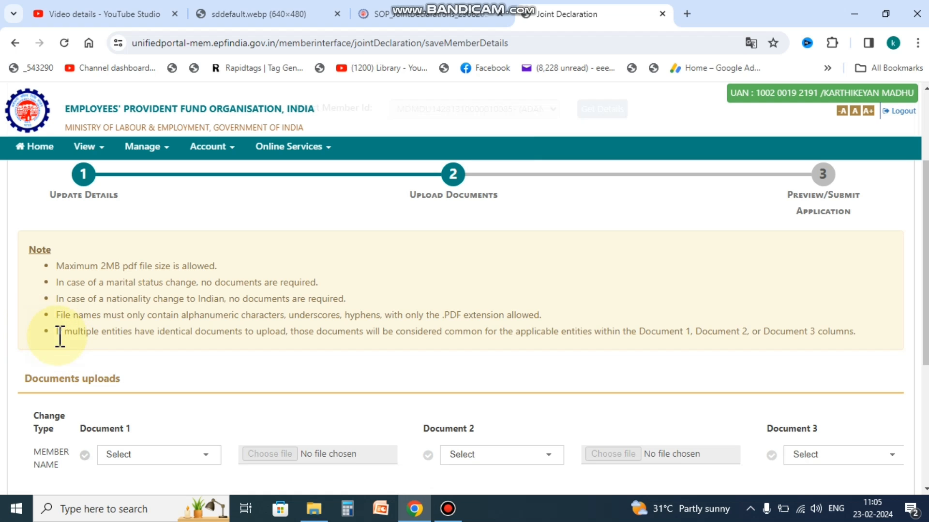
pyautogui.click(55, 332)
pyautogui.moveTo(70, 332); pyautogui.dragTo(673, 332)
pyautogui.scroll(-1, 350, 348)
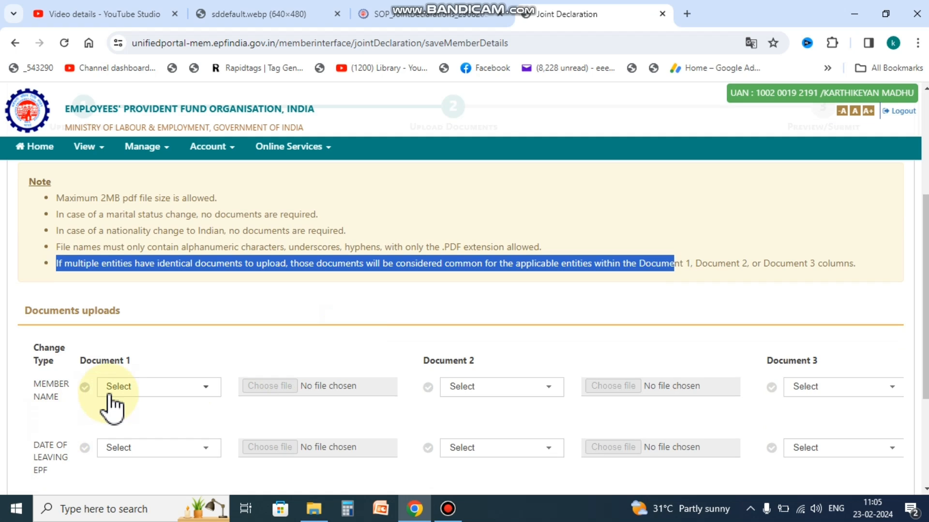
# Step: In the MEMBER NAME row, pick Ration from the Document 1 type list
pyautogui.scroll(-1, 409, 397)
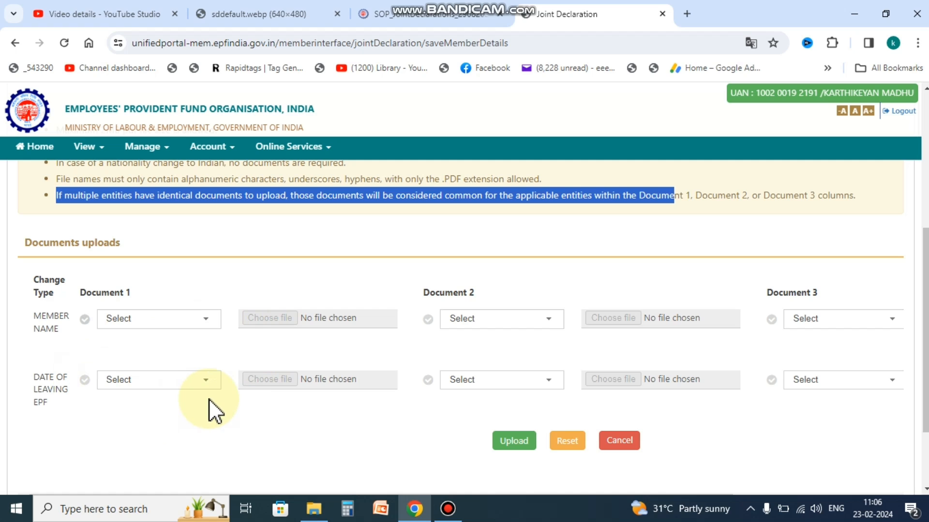
pyautogui.click(191, 227)
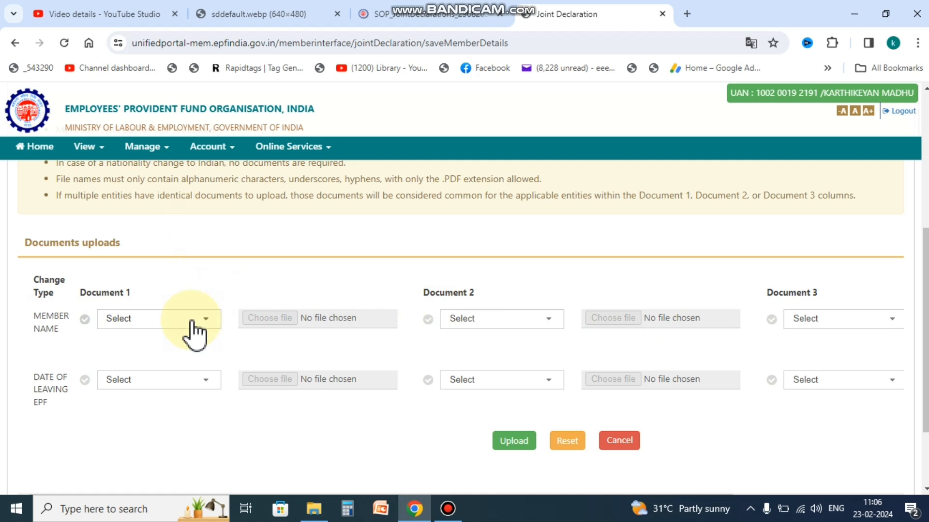
pyautogui.click(207, 322)
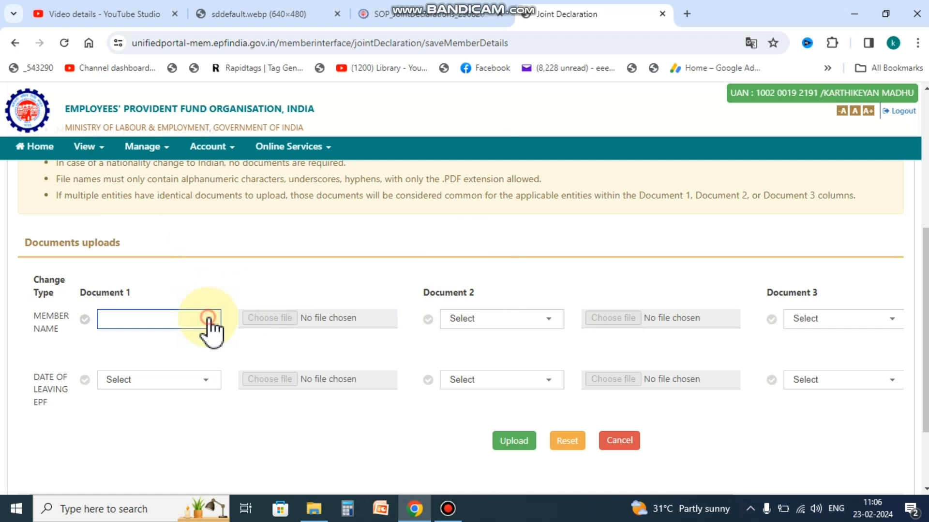
pyautogui.scroll(-1, 197, 235)
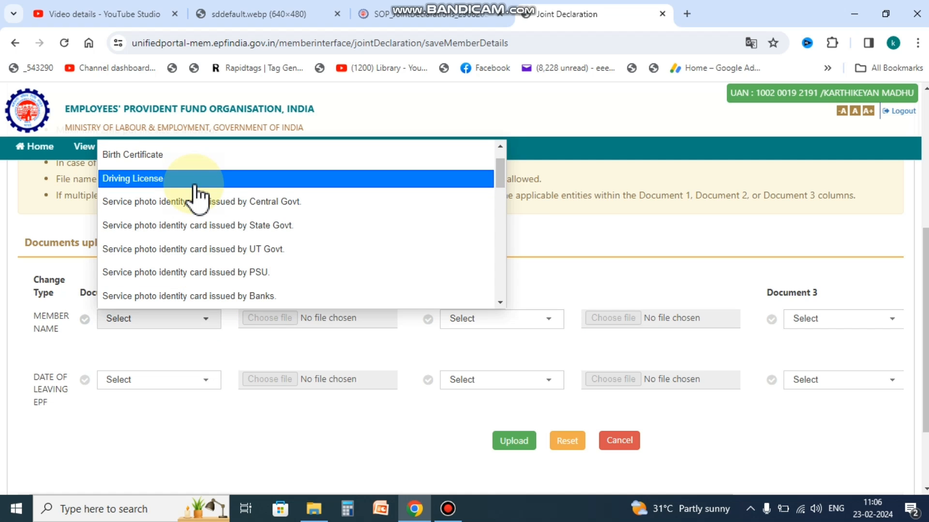
pyautogui.scroll(1, 194, 196)
pyautogui.scroll(-3, 196, 195)
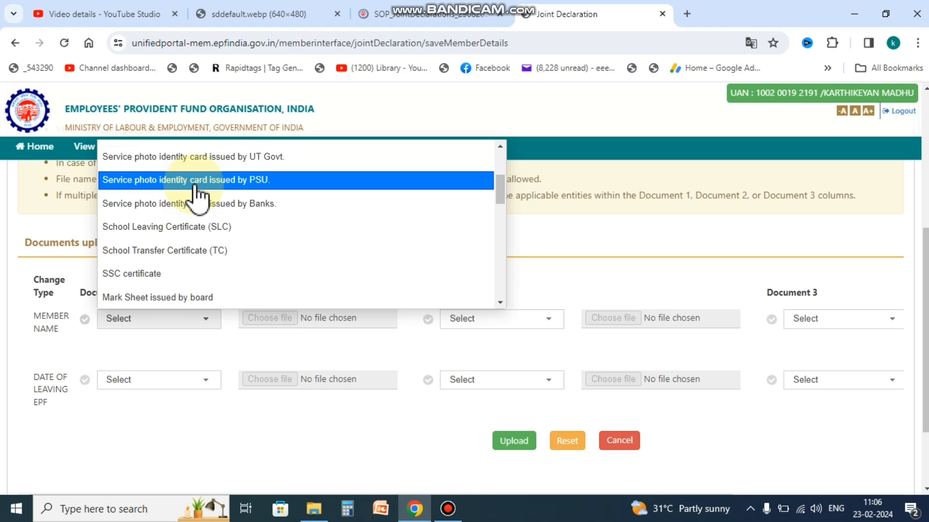
pyautogui.scroll(-3, 196, 199)
pyautogui.scroll(5, 197, 198)
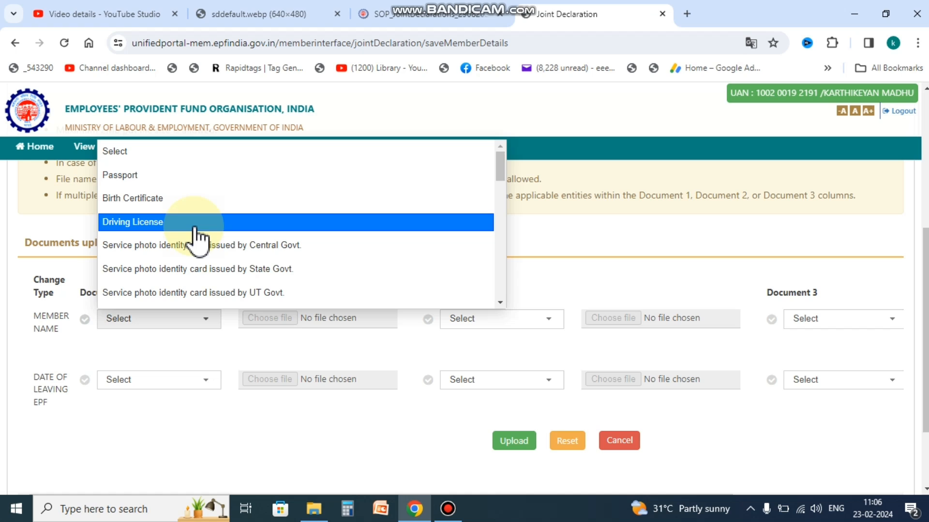
pyautogui.scroll(-9, 197, 236)
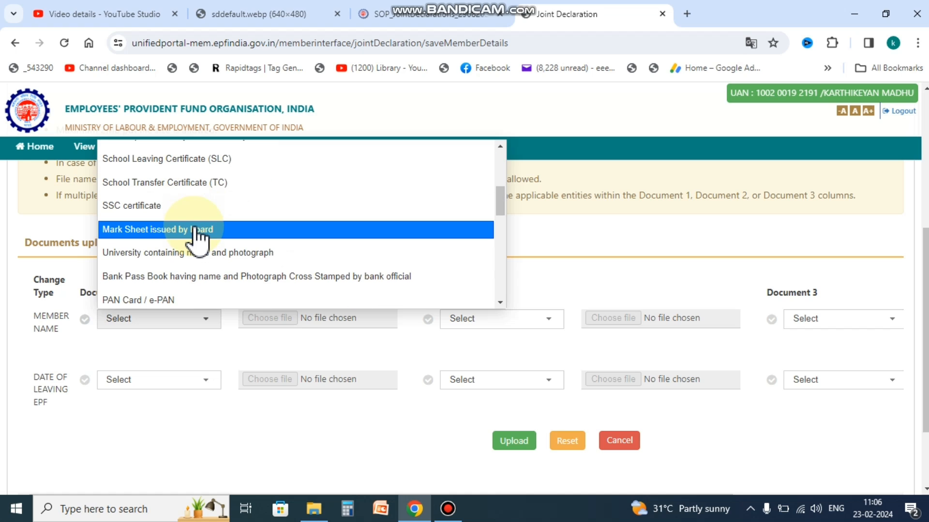
pyautogui.scroll(-6, 197, 236)
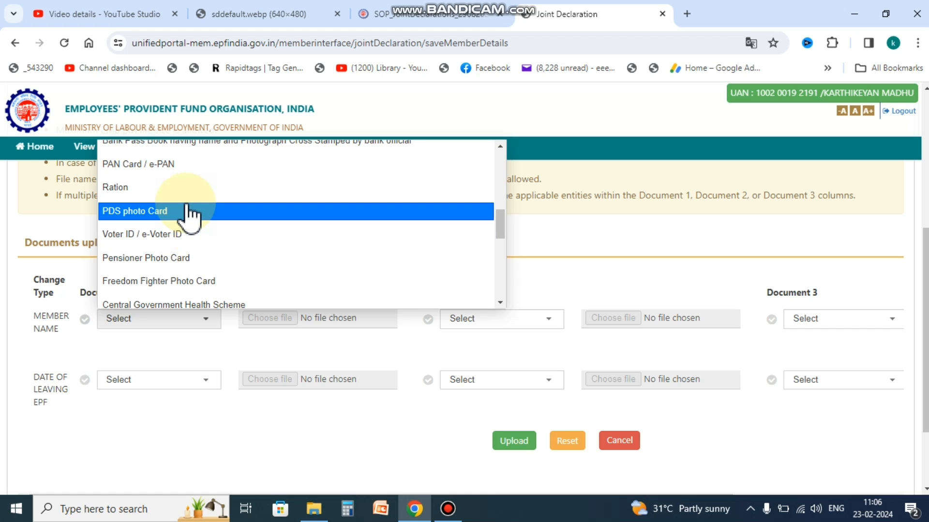
pyautogui.click(180, 190)
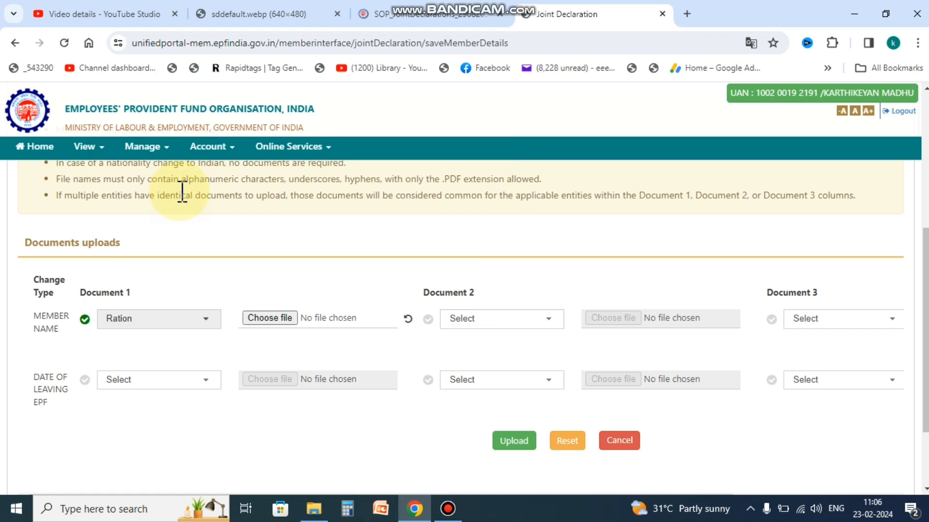
pyautogui.click(279, 316)
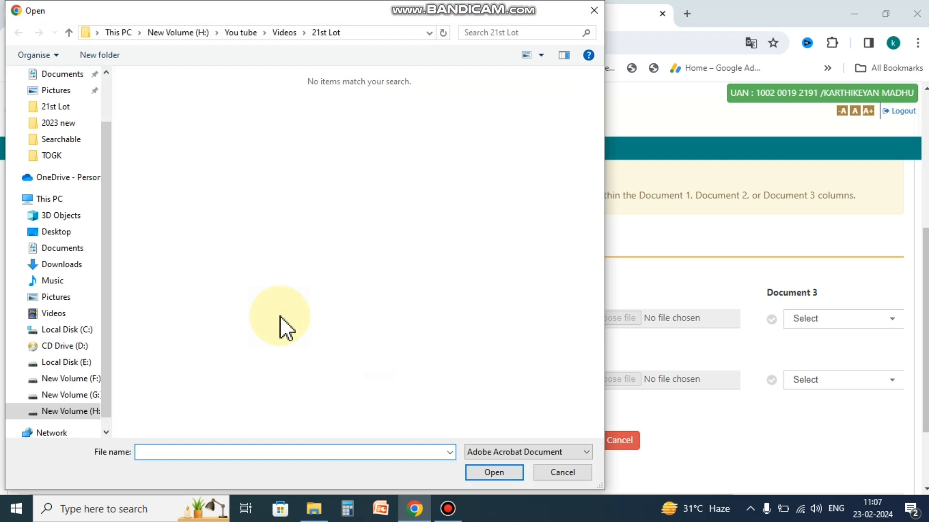
pyautogui.click(61, 267)
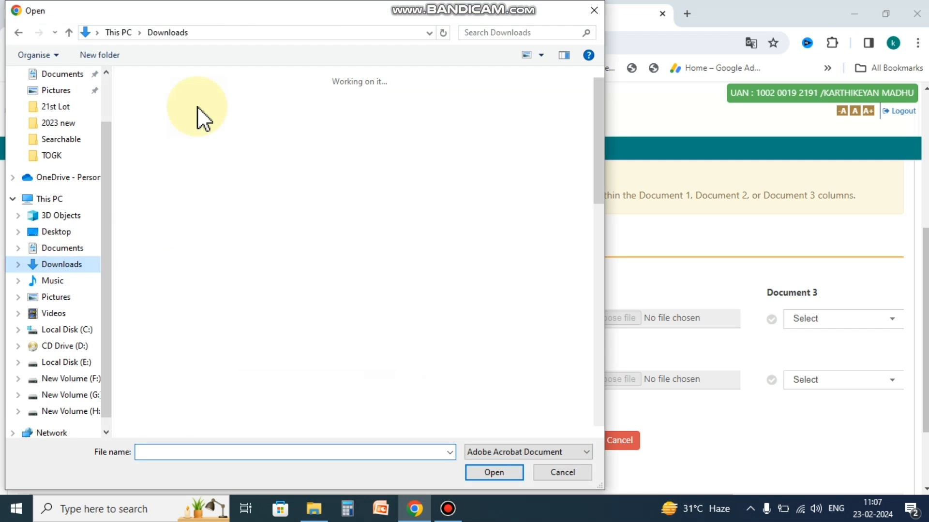
pyautogui.click(159, 125)
pyautogui.click(492, 471)
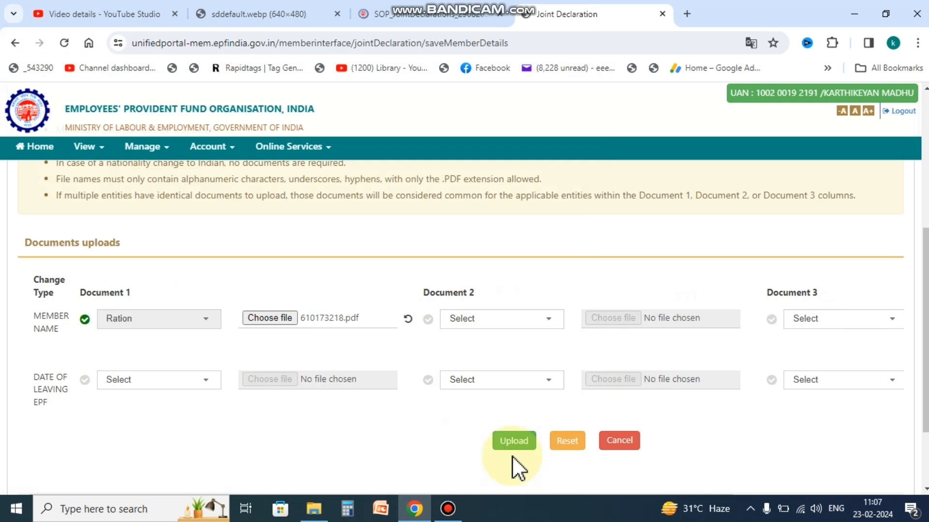
# Step: Try uploading, then set Document 2 to PAN Card / e-PAN without attaching a file
pyautogui.click(514, 442)
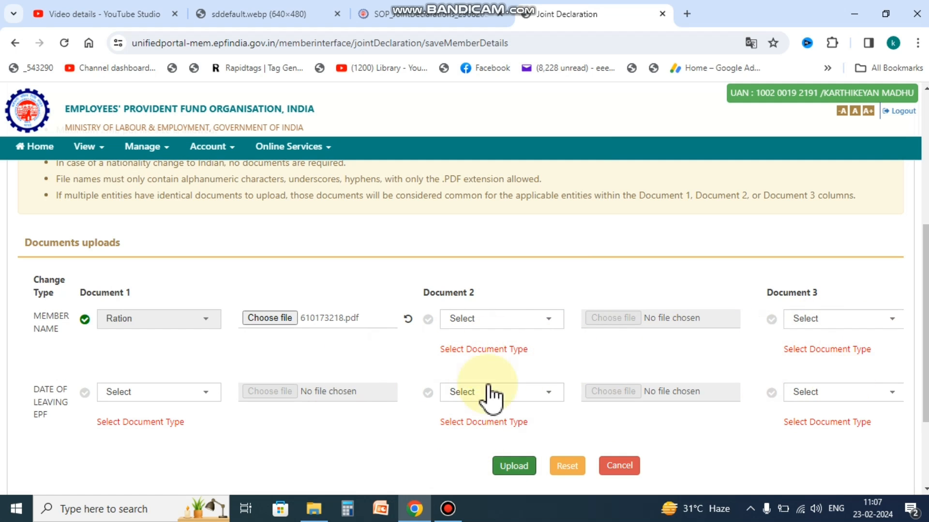
pyautogui.click(551, 320)
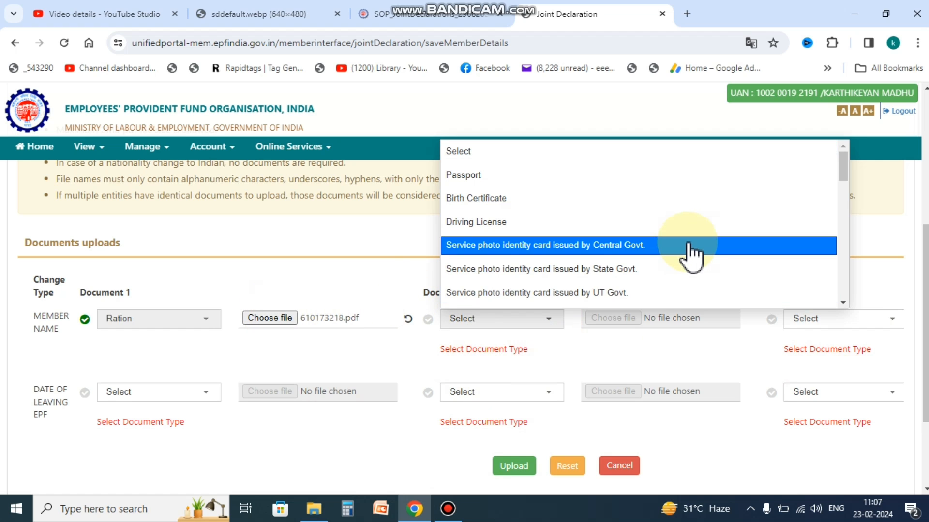
pyautogui.scroll(-3, 691, 252)
pyautogui.scroll(-4, 691, 251)
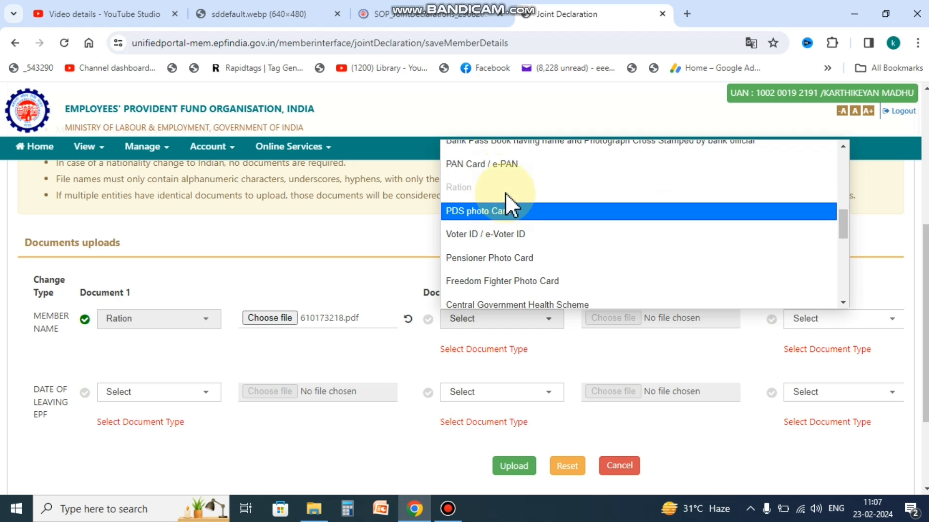
pyautogui.click(506, 165)
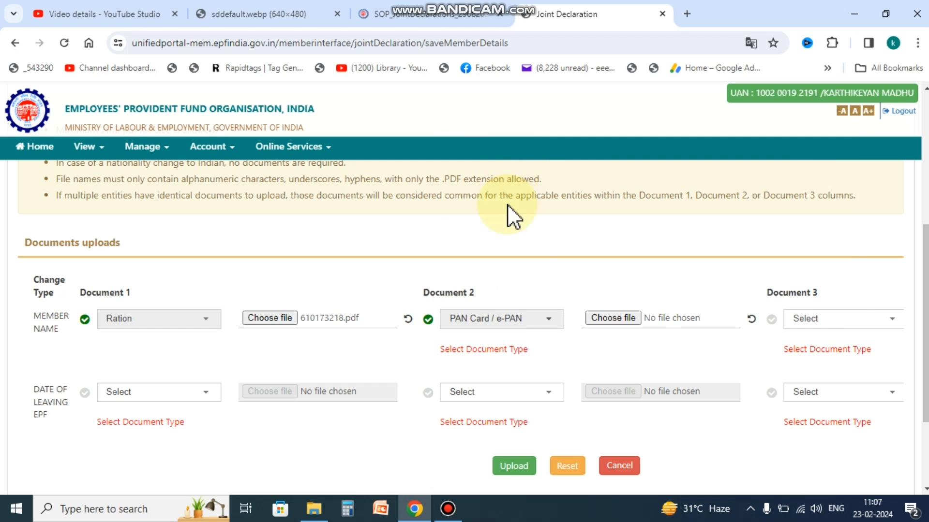
pyautogui.click(632, 318)
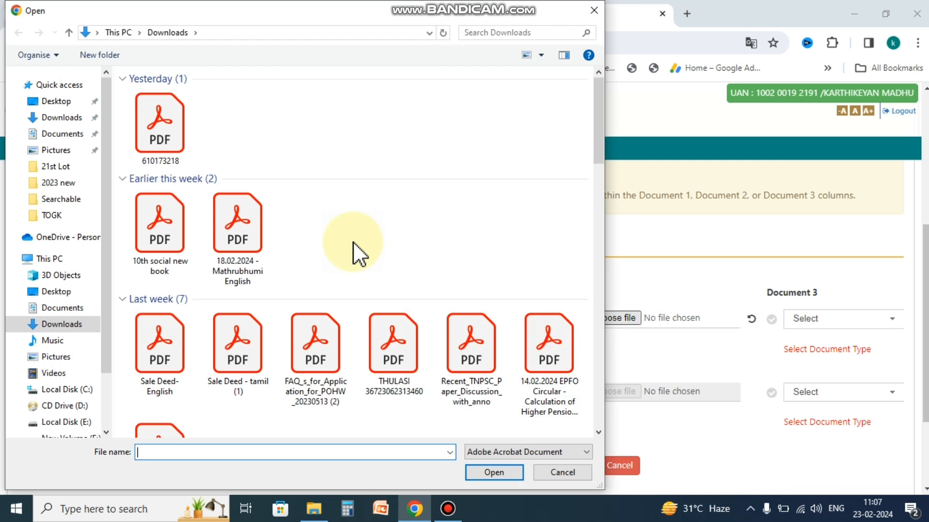
pyautogui.click(594, 10)
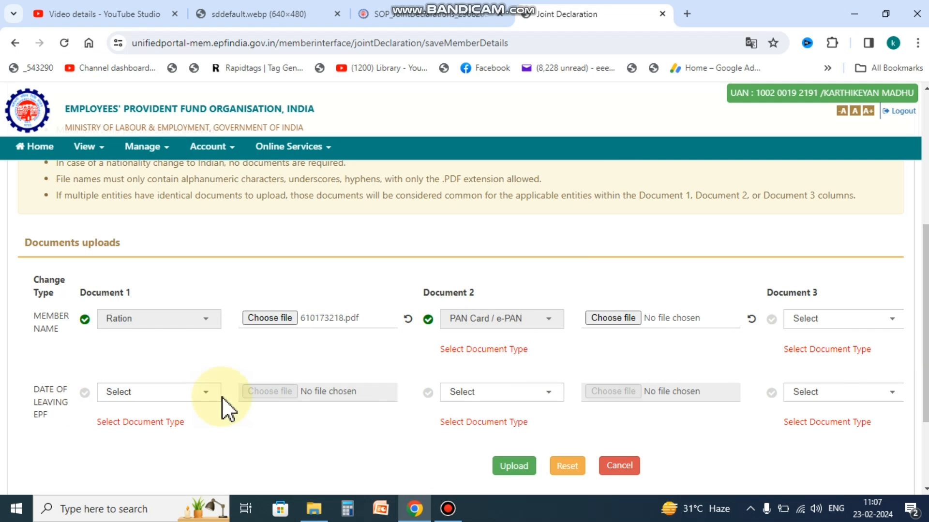
# Step: Browse the Date Of Leaving EPF document types and close the list without choosing one
pyautogui.click(195, 394)
pyautogui.scroll(-2, 193, 322)
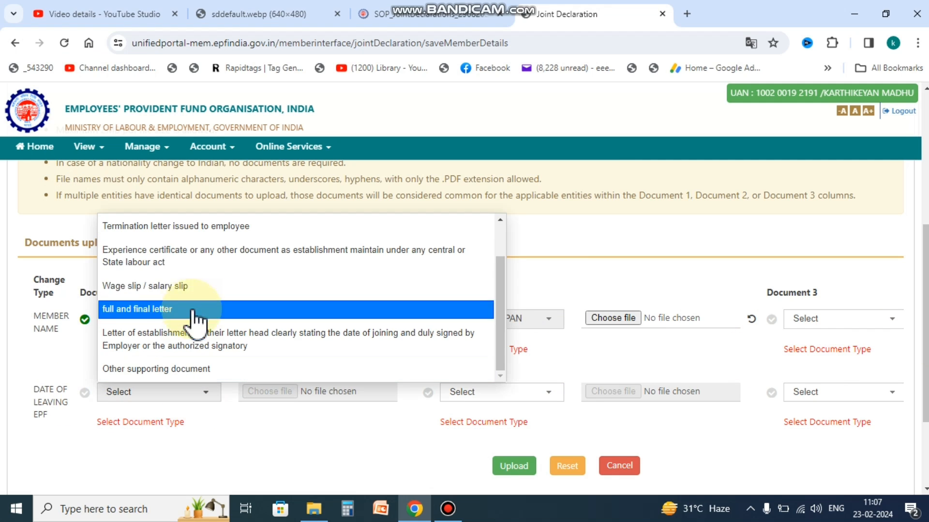
pyautogui.scroll(2, 307, 311)
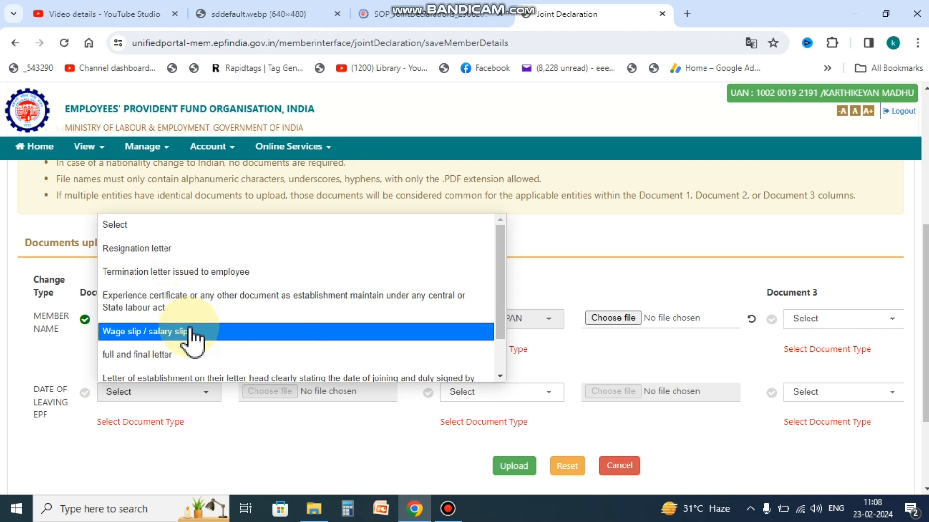
pyautogui.moveTo(501, 264); pyautogui.dragTo(497, 308)
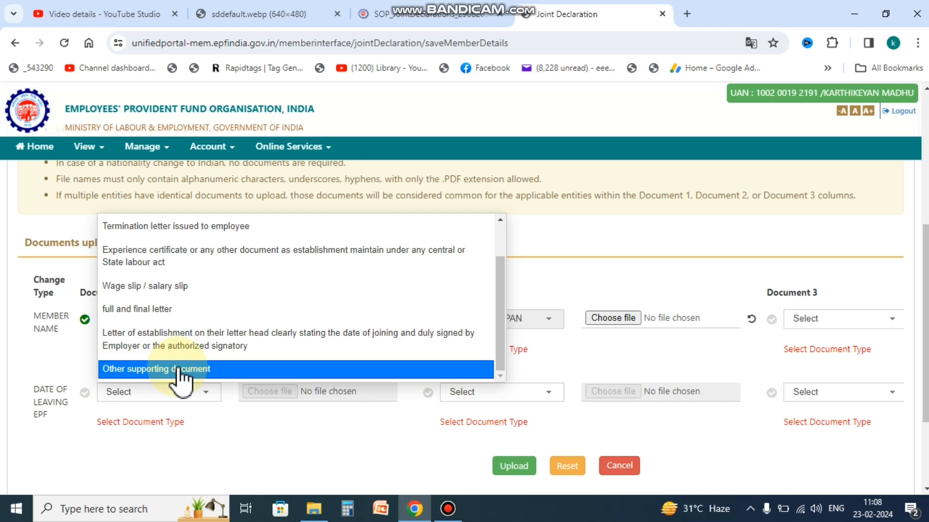
pyautogui.click(230, 439)
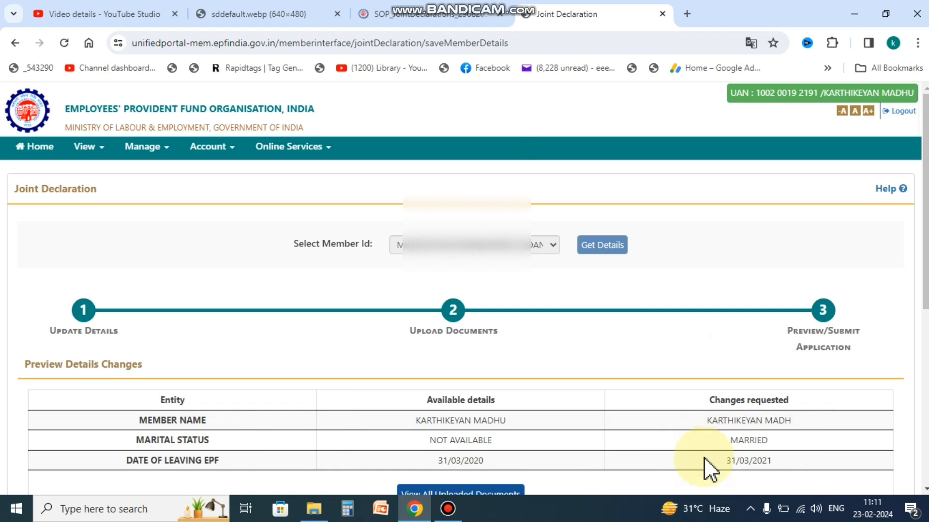
# Step: Scroll through the preview and request the OTP for the joint declaration
pyautogui.scroll(-1, 776, 438)
pyautogui.scroll(-2, 778, 444)
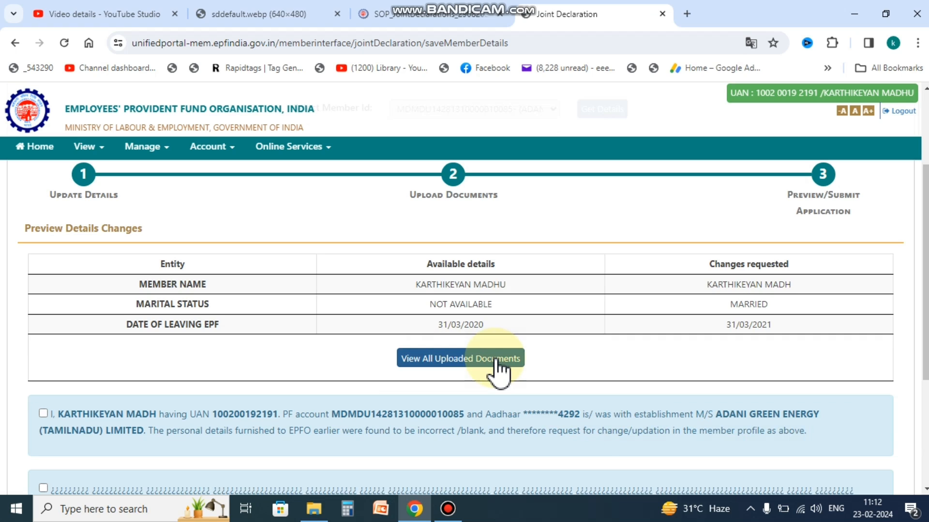
pyautogui.scroll(-3, 498, 368)
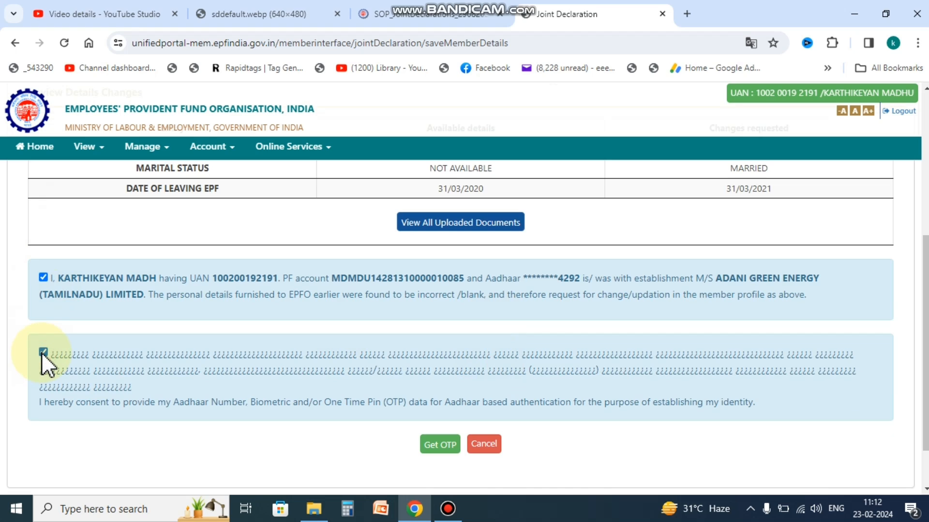
pyautogui.click(447, 444)
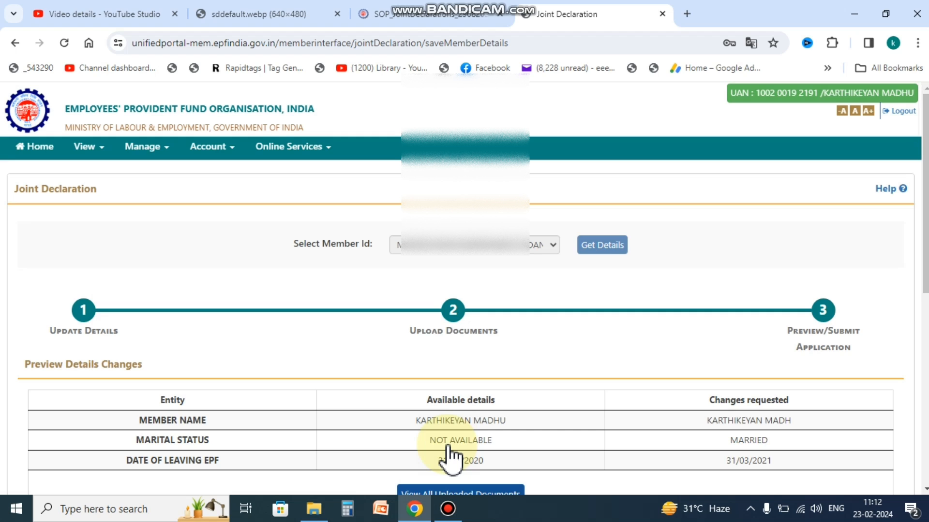
# Step: Scroll to the OTP and captcha form, glance at the SOP joint declarations PDF, and return
pyautogui.scroll(-5, 450, 457)
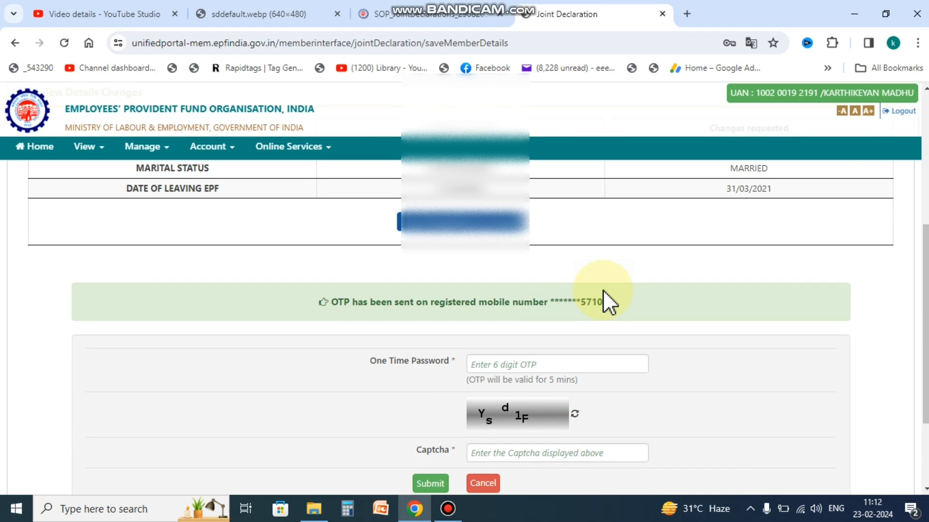
pyautogui.scroll(-1, 603, 289)
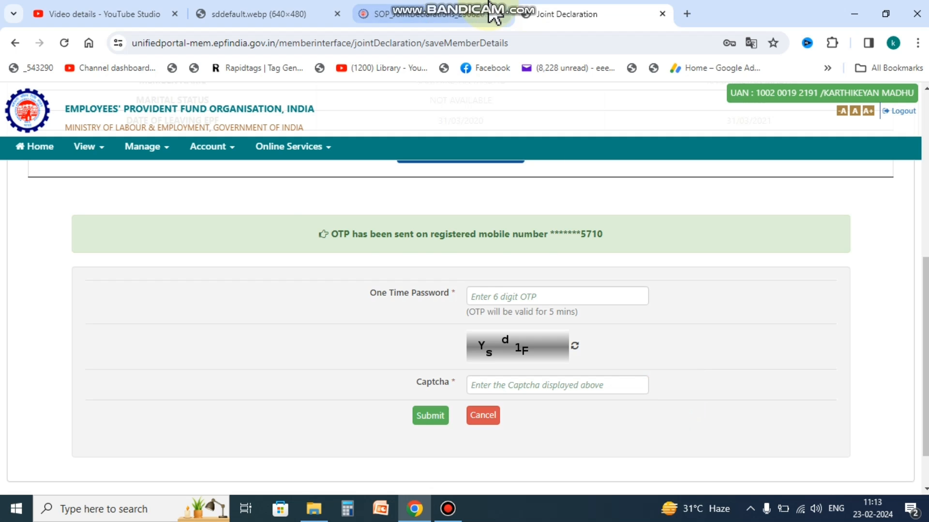
pyautogui.click(431, 14)
pyautogui.scroll(-1, 788, 292)
pyautogui.scroll(-3, 788, 292)
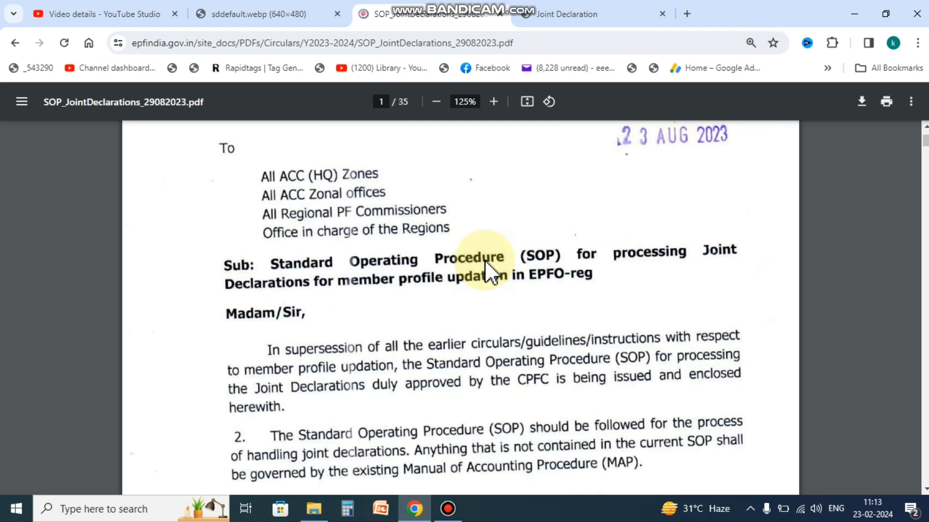
pyautogui.click(578, 11)
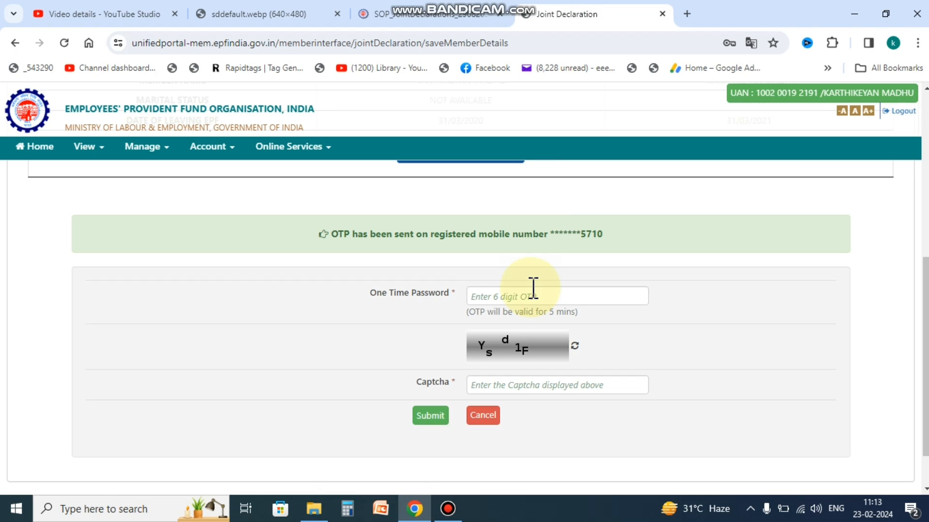